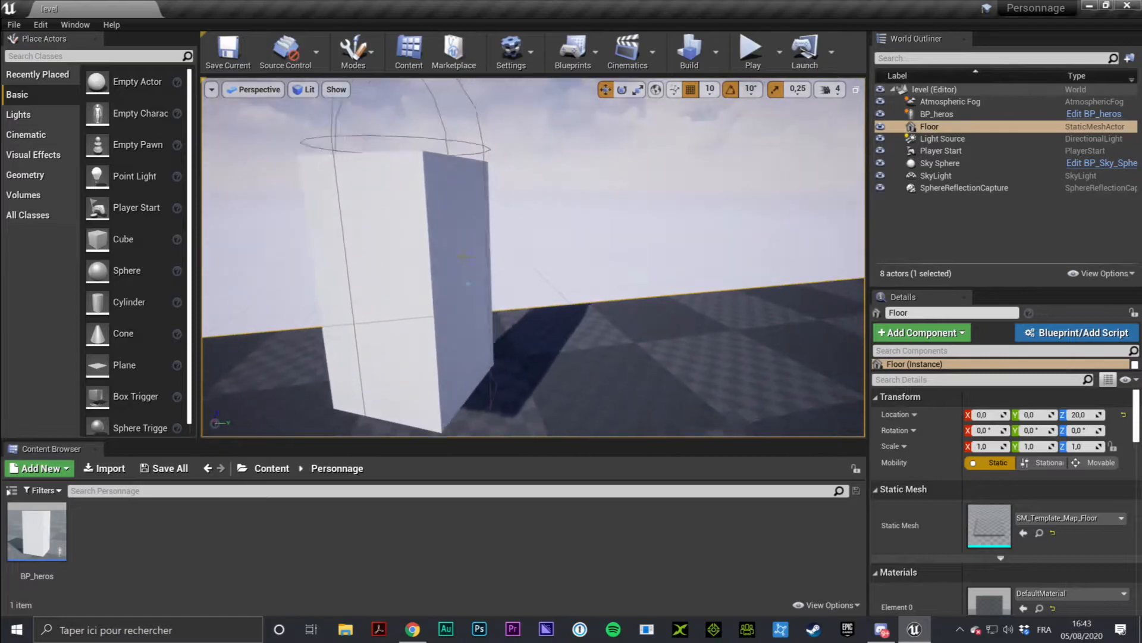
# - Select the BP_heros character in the level, play-test the level in the editor, and stop the session
pyautogui.click(416, 256)
pyautogui.moveTo(545, 195); pyautogui.dragTo(545, 196, button='right')
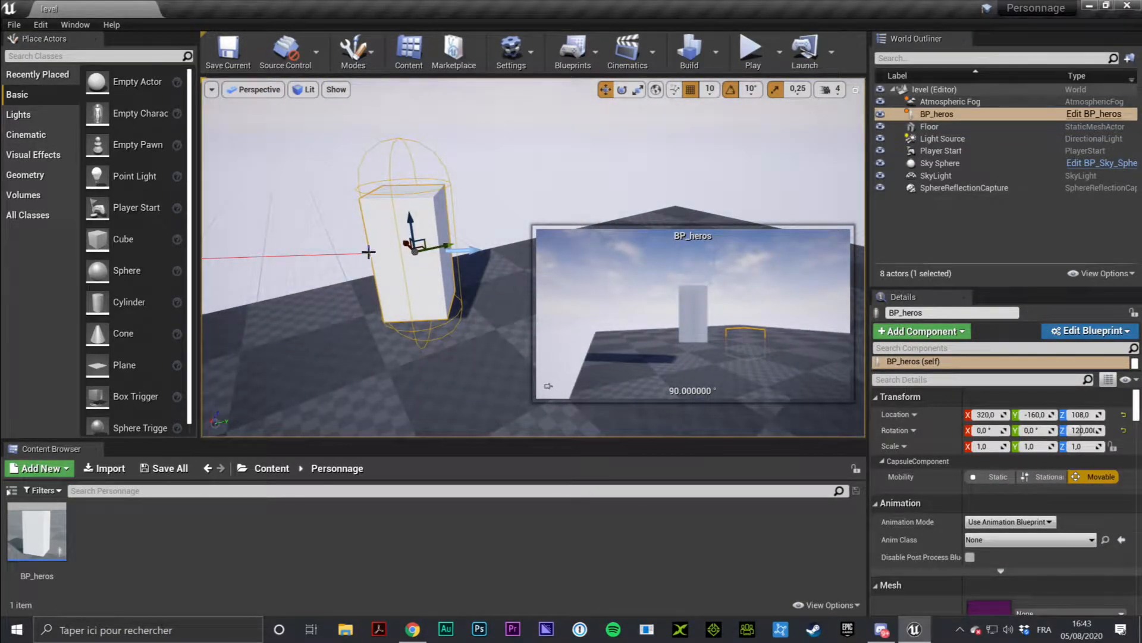
pyautogui.moveTo(400, 142); pyautogui.dragTo(426, 375, button='right')
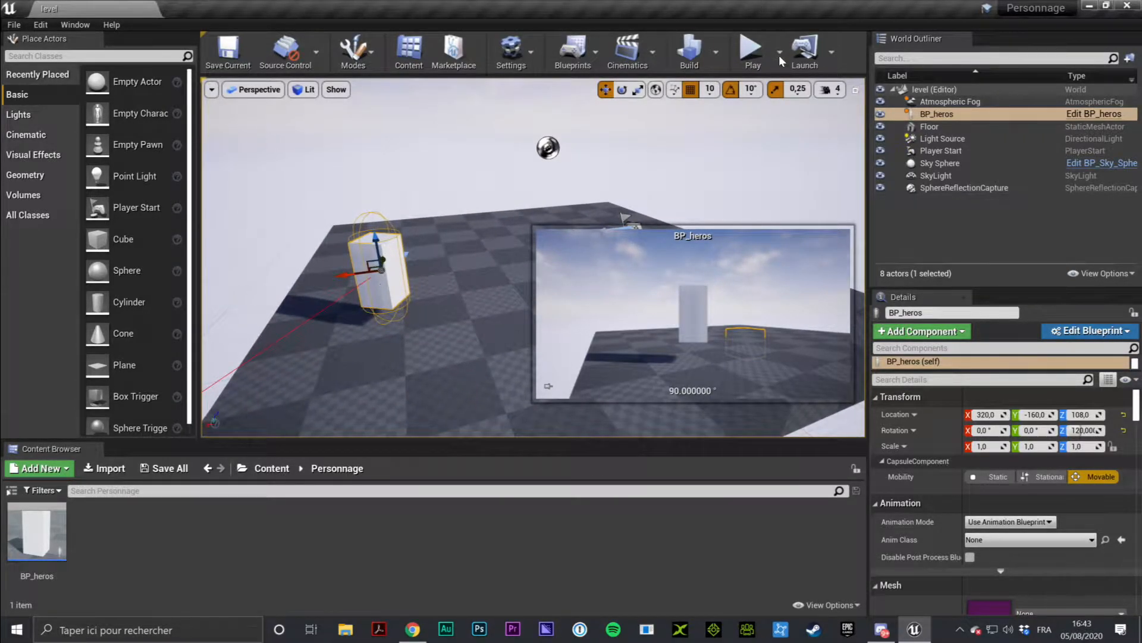
pyautogui.click(752, 49)
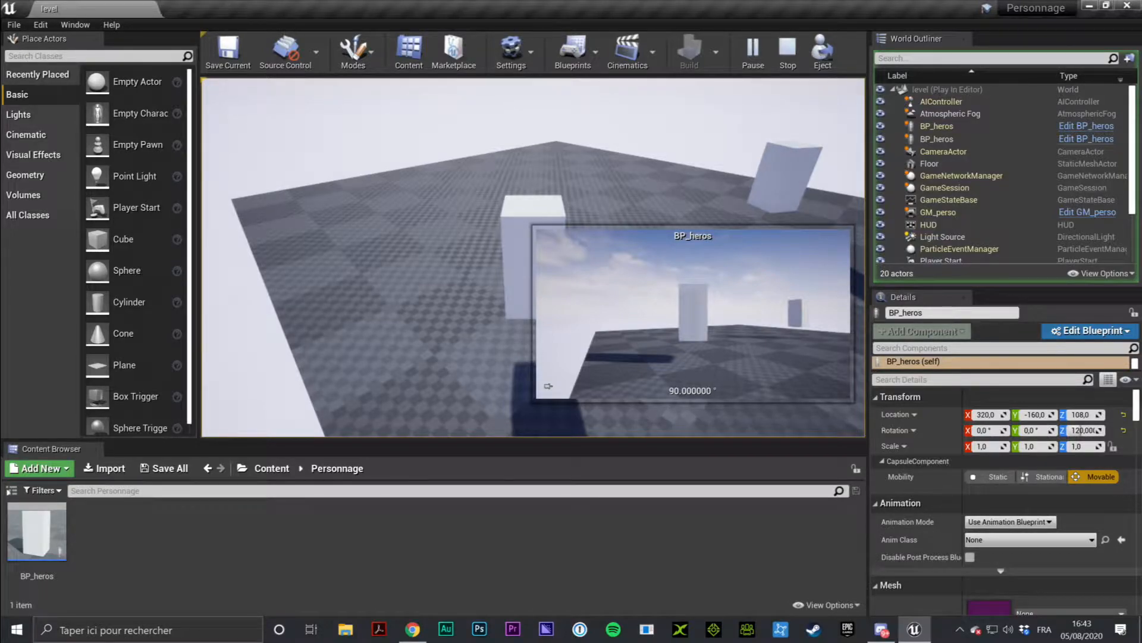
pyautogui.press('Escape')
# - Switch to Mixamo in Chrome, browse the characters to page 2, and choose and inspect the Bryce character
pyautogui.click(419, 635)
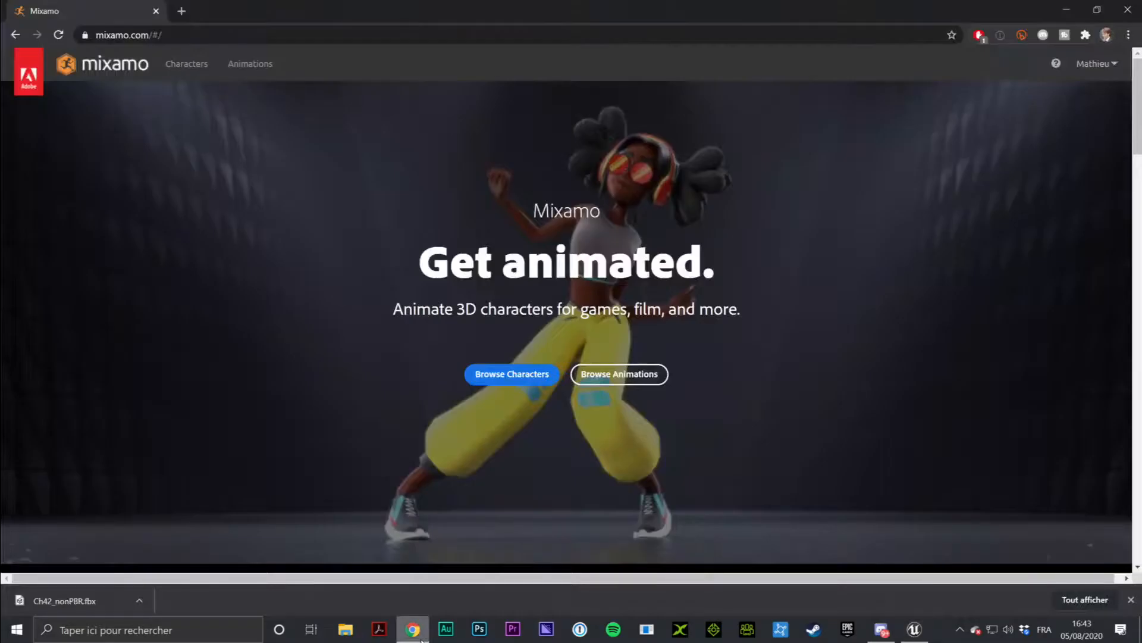
pyautogui.click(506, 375)
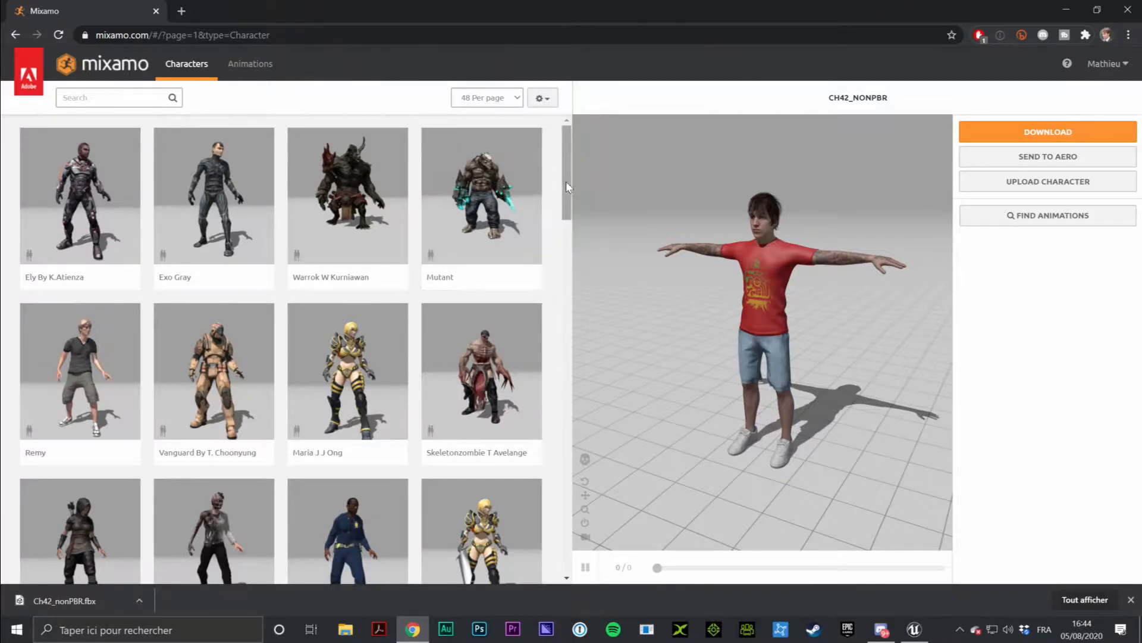
pyautogui.moveTo(569, 169); pyautogui.dragTo(555, 556)
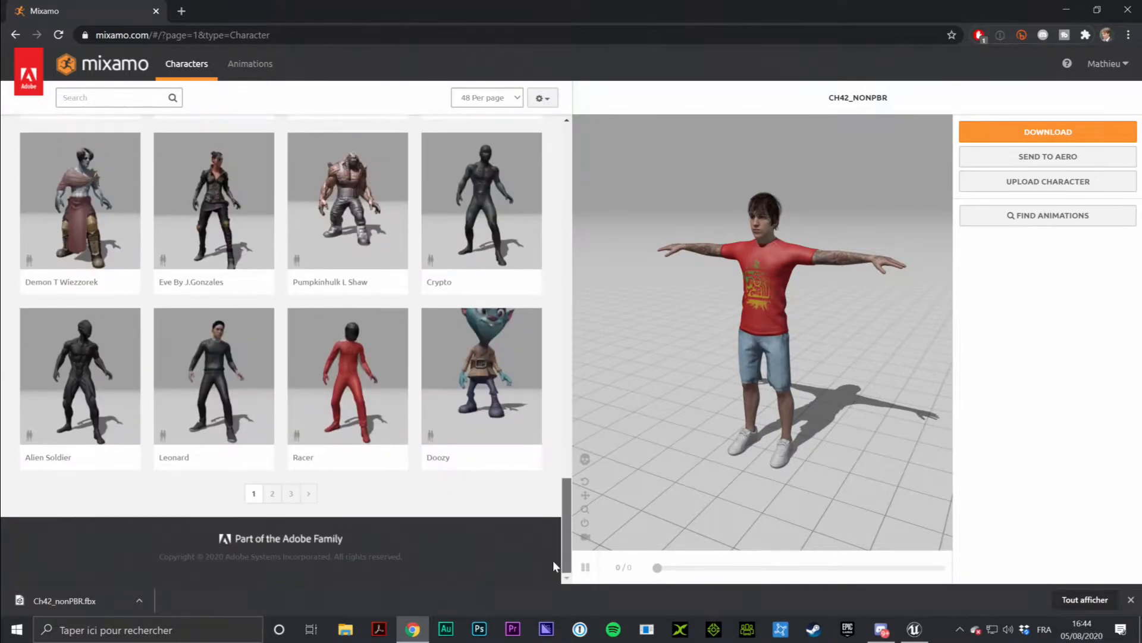
pyautogui.click(273, 493)
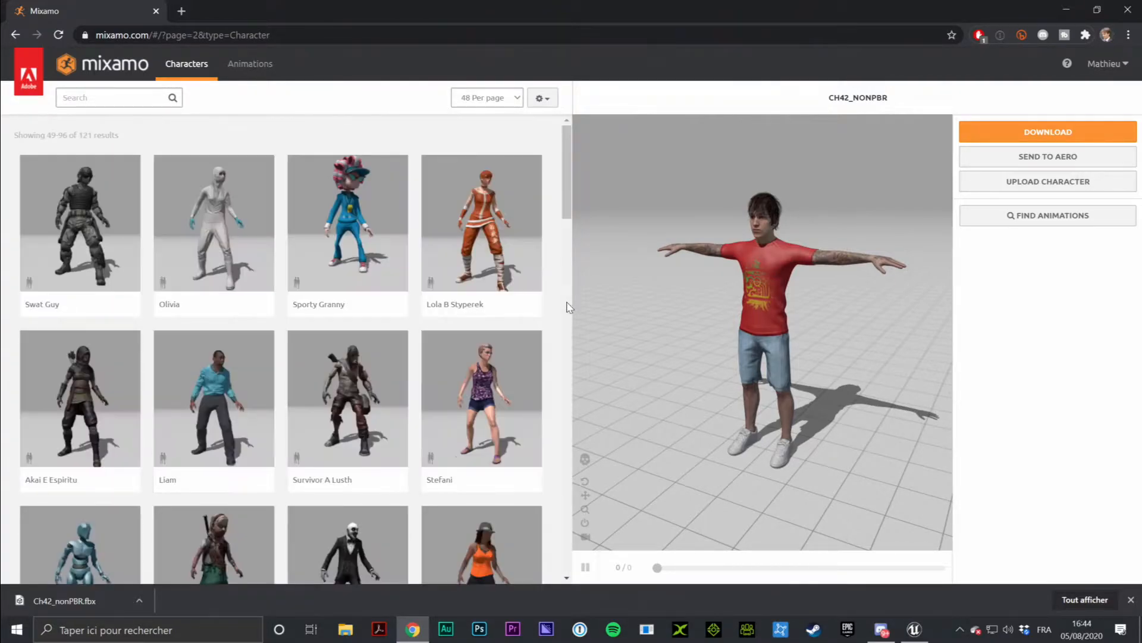
pyautogui.scroll(-5, 530, 366)
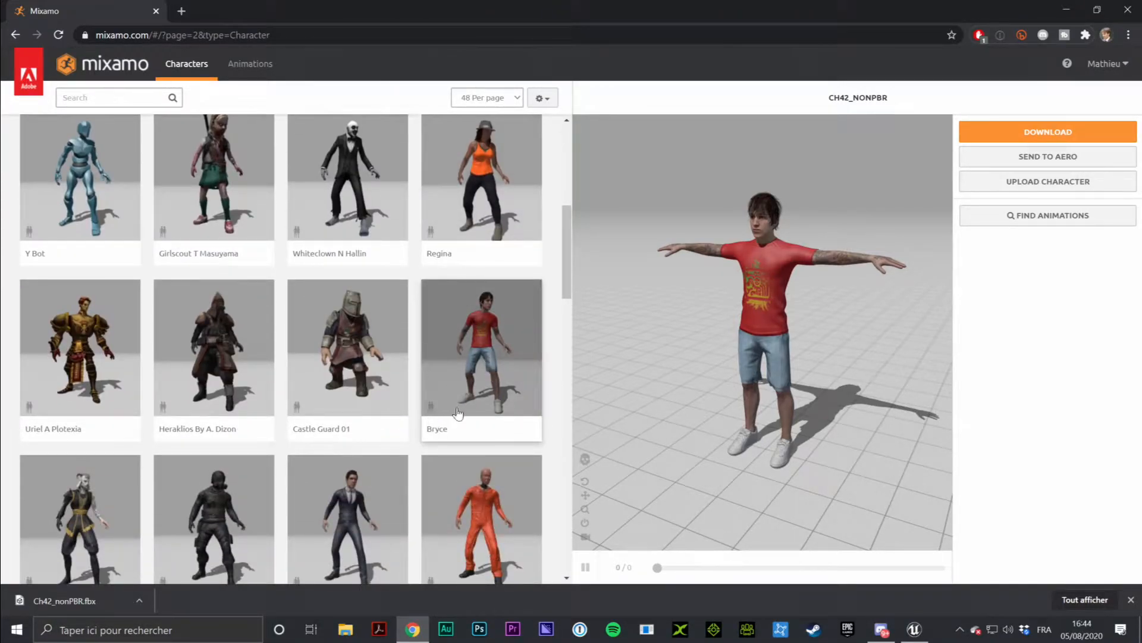
pyautogui.click(488, 344)
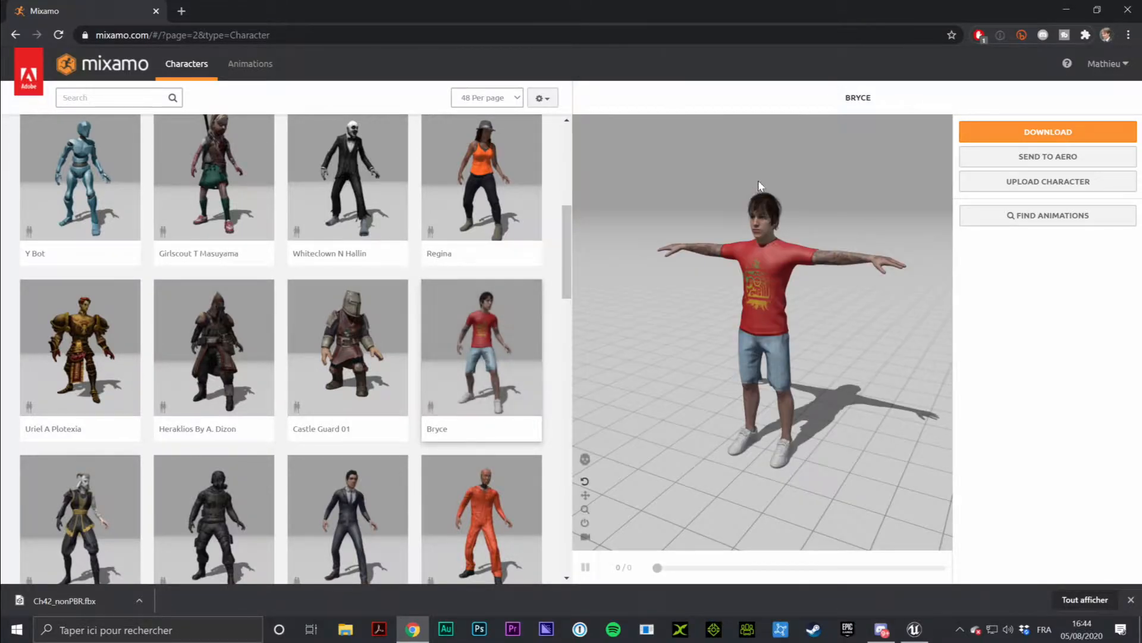
pyautogui.moveTo(814, 335)
pyautogui.mouseDown()
pyautogui.moveTo(793, 307)
pyautogui.moveTo(809, 310)
pyautogui.moveTo(804, 337)
pyautogui.mouseUp()
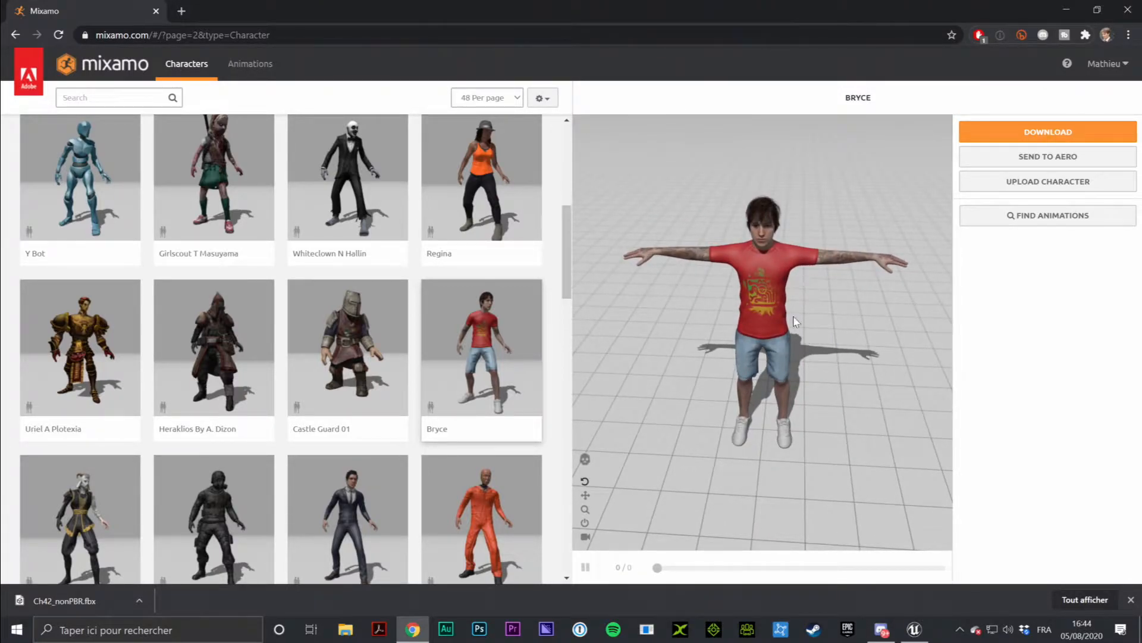
pyautogui.scroll(5, 794, 324)
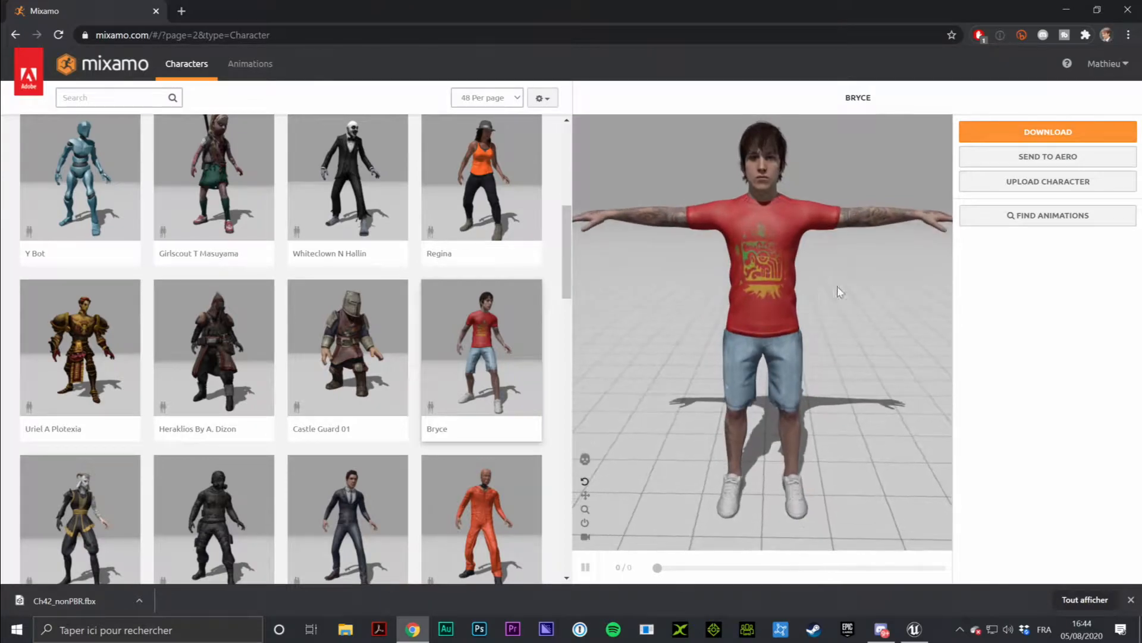
# - Download Bryce in FBX(.fbx) format with the T-pose and save it as Ch42_nonPBR in the Bureau folder
pyautogui.click(1051, 131)
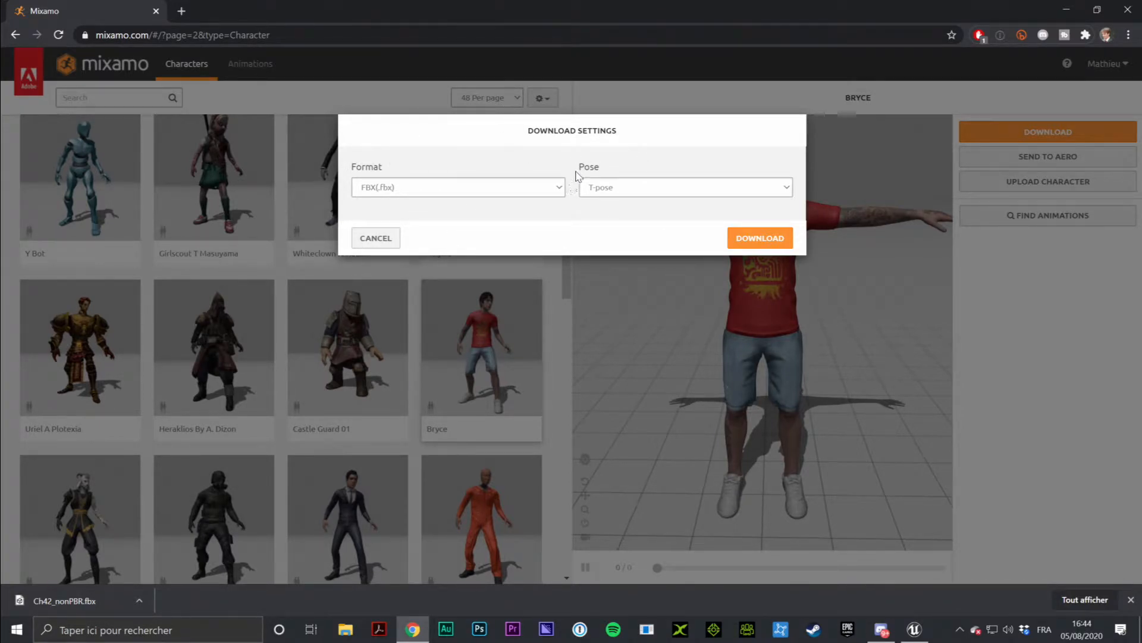
pyautogui.click(424, 189)
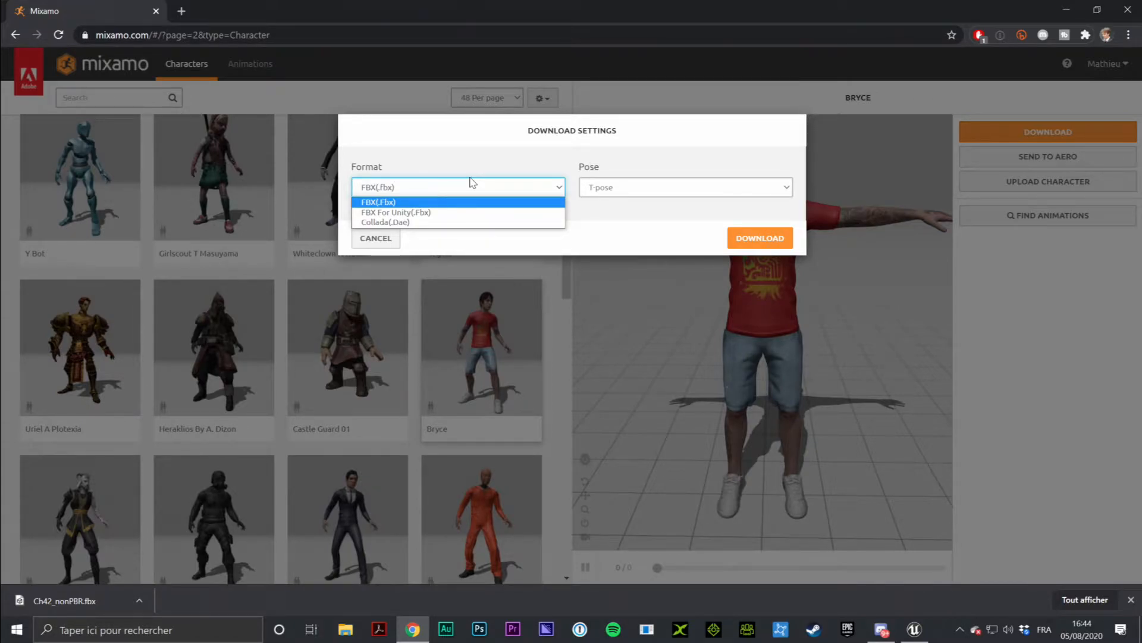
pyautogui.click(395, 203)
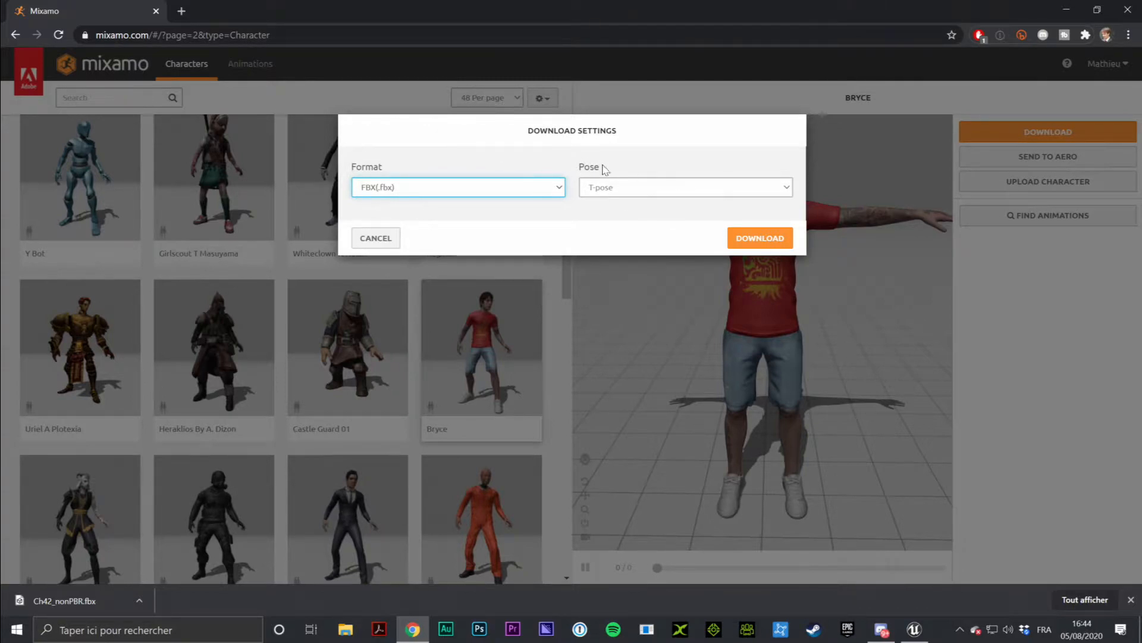
pyautogui.click(637, 197)
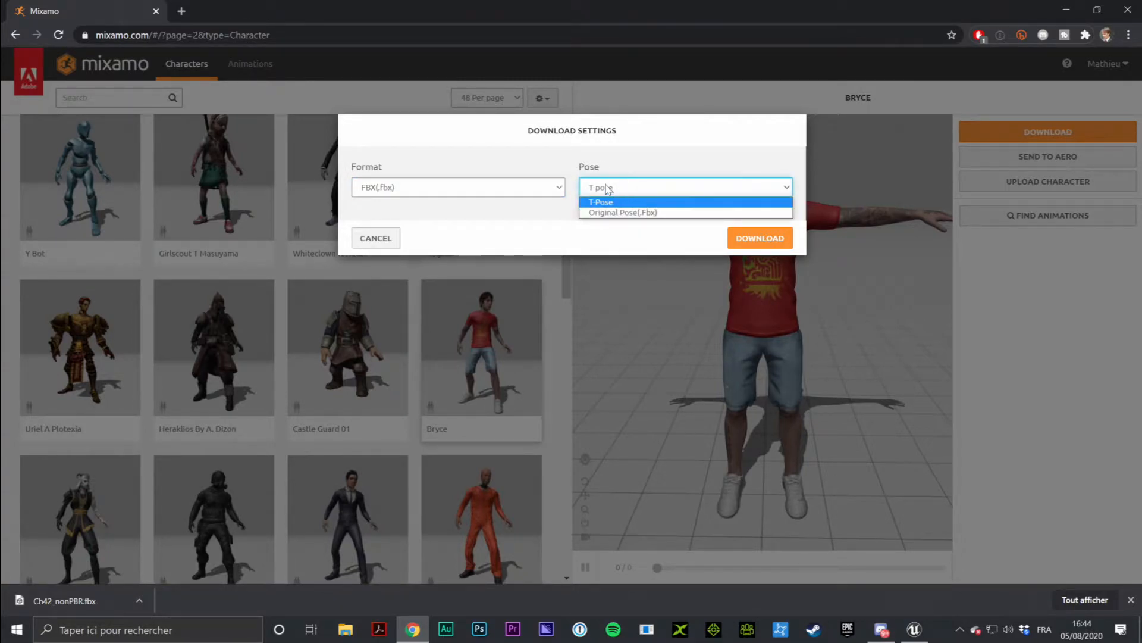
pyautogui.click(610, 202)
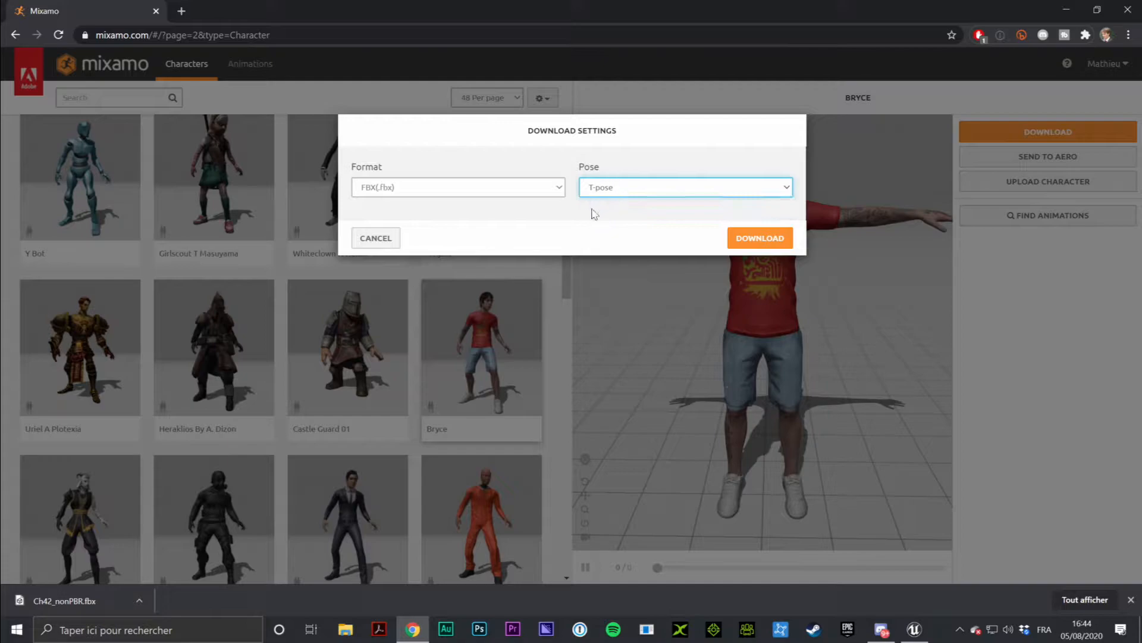
pyautogui.click(764, 239)
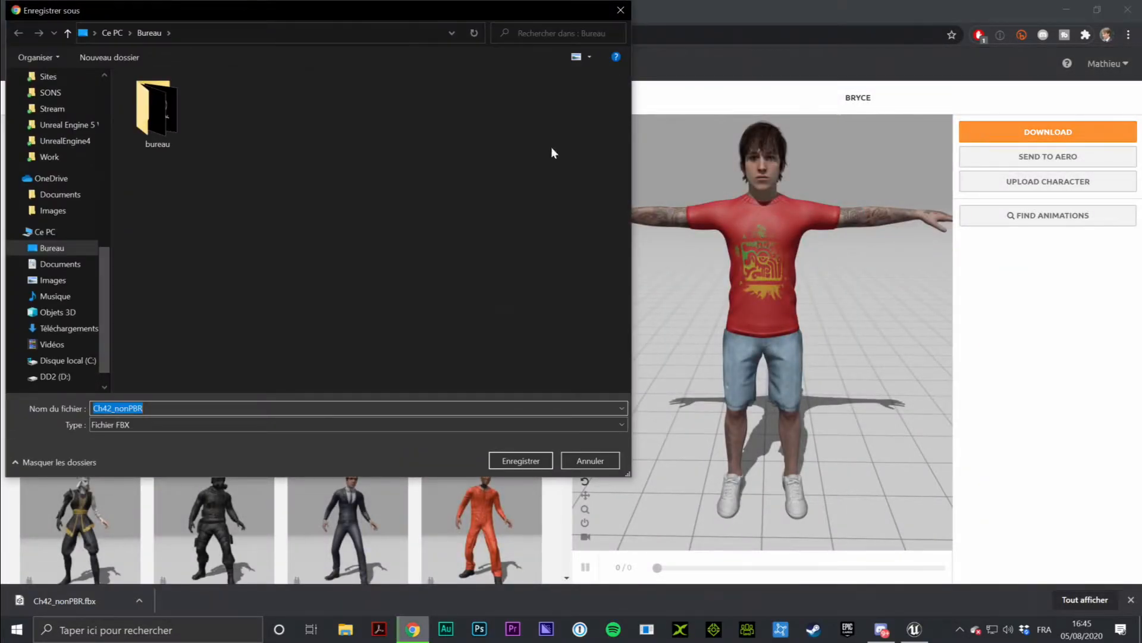
pyautogui.click(176, 314)
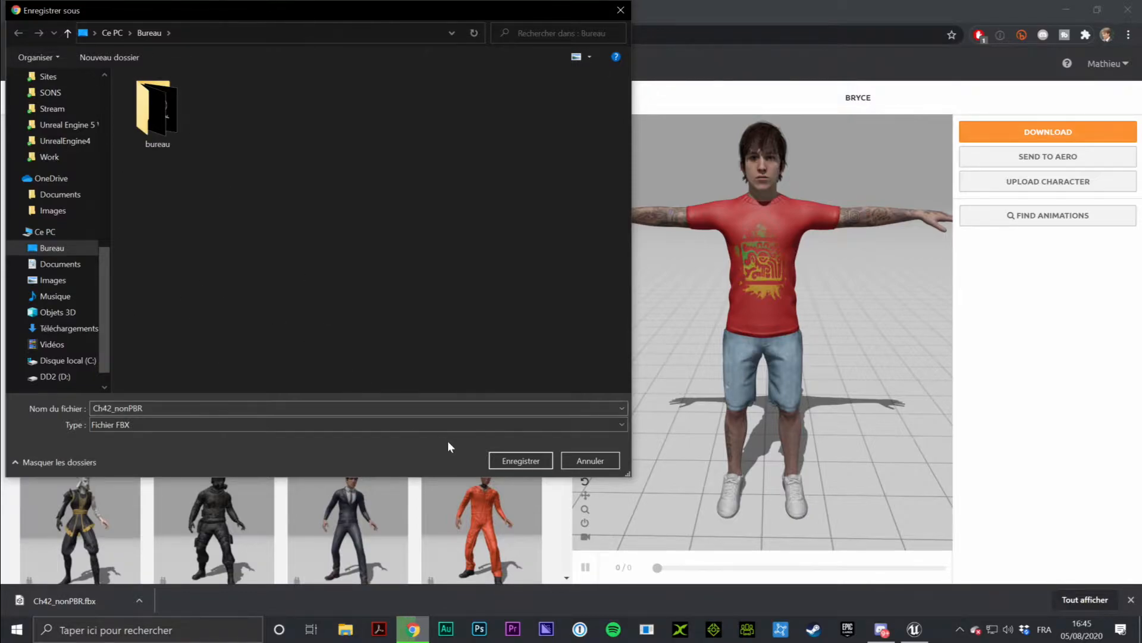
pyautogui.click(511, 459)
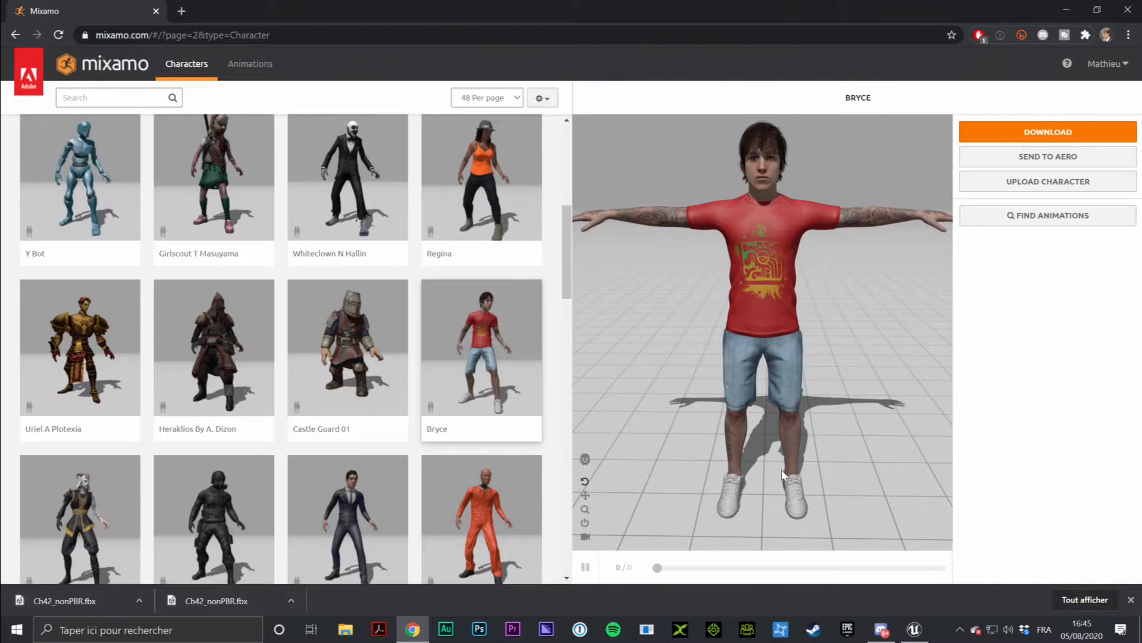
pyautogui.click(1131, 600)
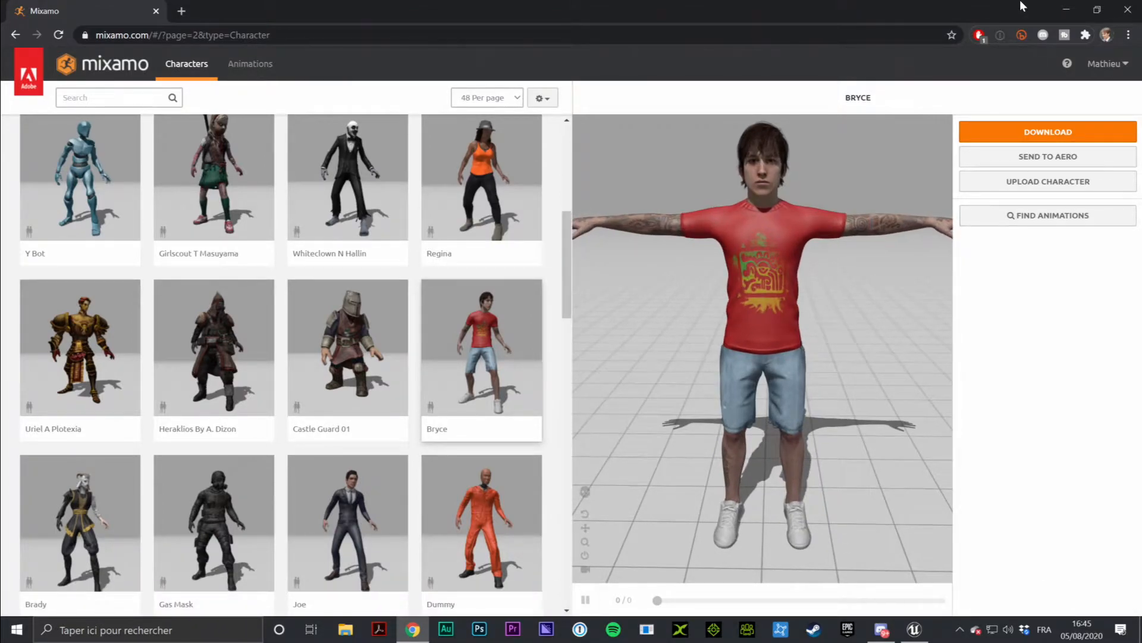
# - Minimize the open windows and move the Ch42_nonPBR file clear of the other desktop icons
pyautogui.click(1060, 10)
pyautogui.click(1089, 6)
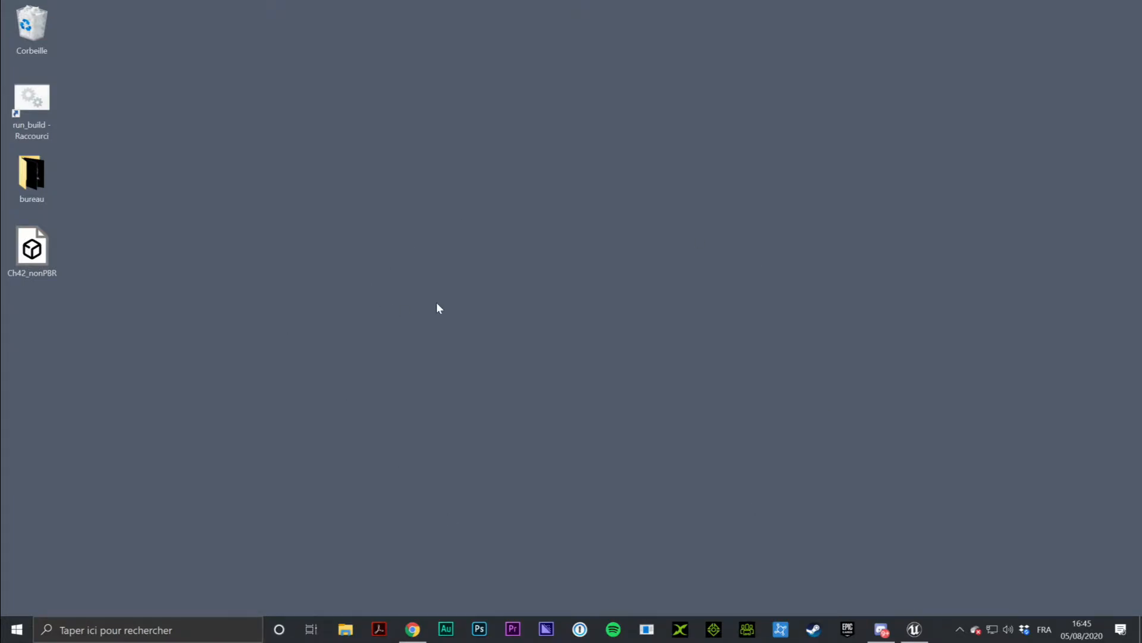
pyautogui.moveTo(33, 248); pyautogui.dragTo(613, 265)
pyautogui.moveTo(494, 157); pyautogui.dragTo(669, 337)
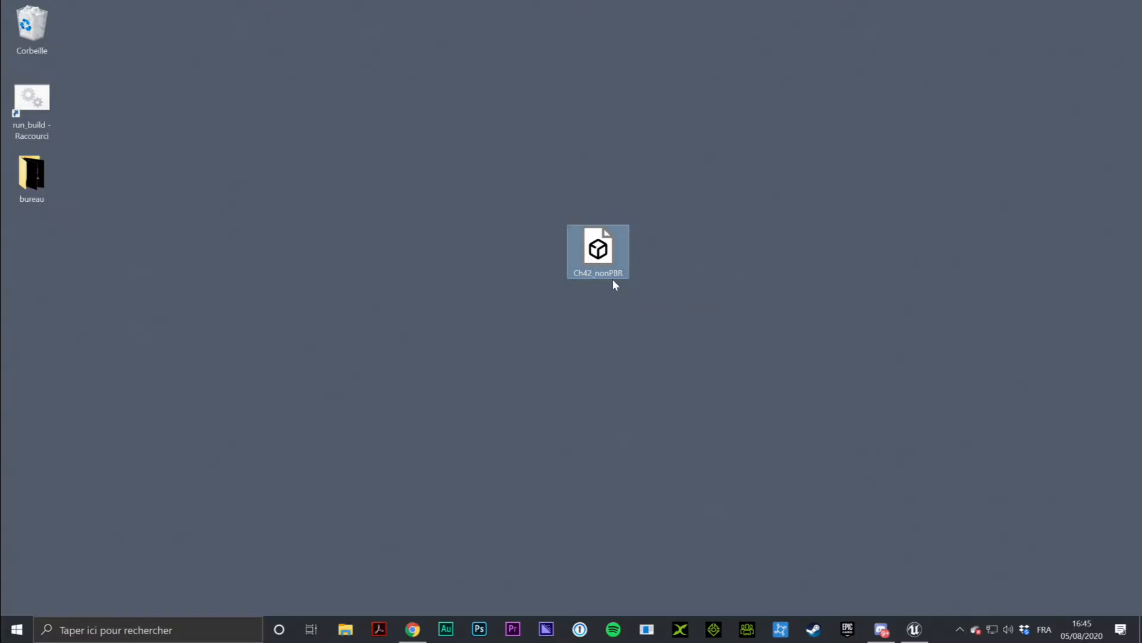
pyautogui.moveTo(598, 250); pyautogui.dragTo(62, 277)
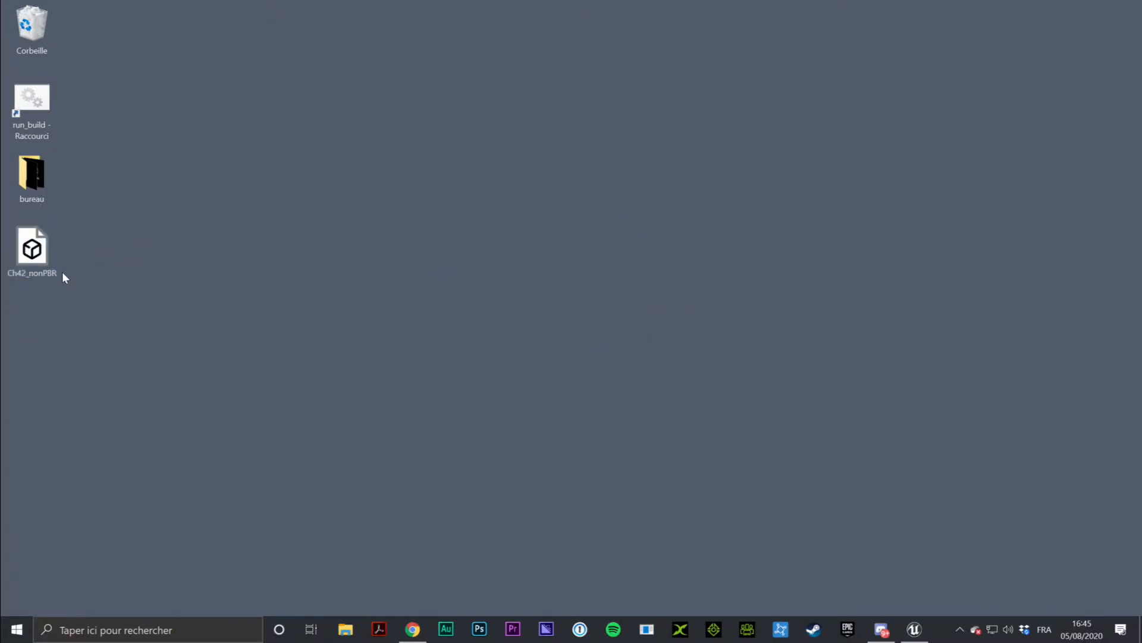
pyautogui.click(20, 257)
pyautogui.moveTo(19, 257); pyautogui.dragTo(90, 261)
pyautogui.click(160, 234)
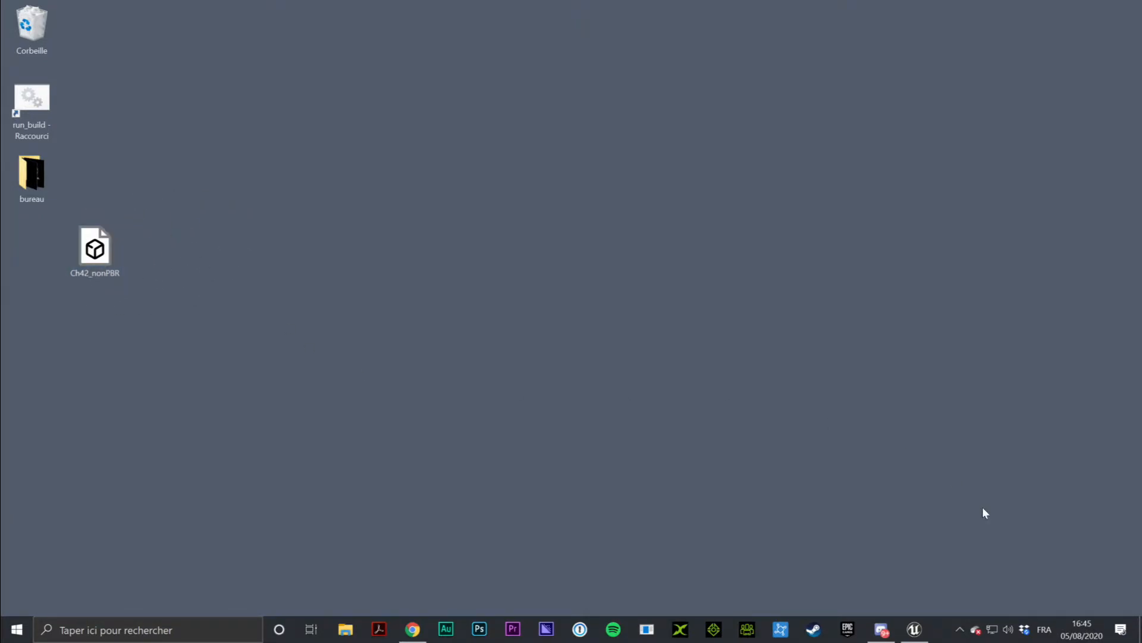
# - Return to Unreal Editor and choose the Ch42_nonPBR file for import into the Personnage content folder
pyautogui.click(915, 629)
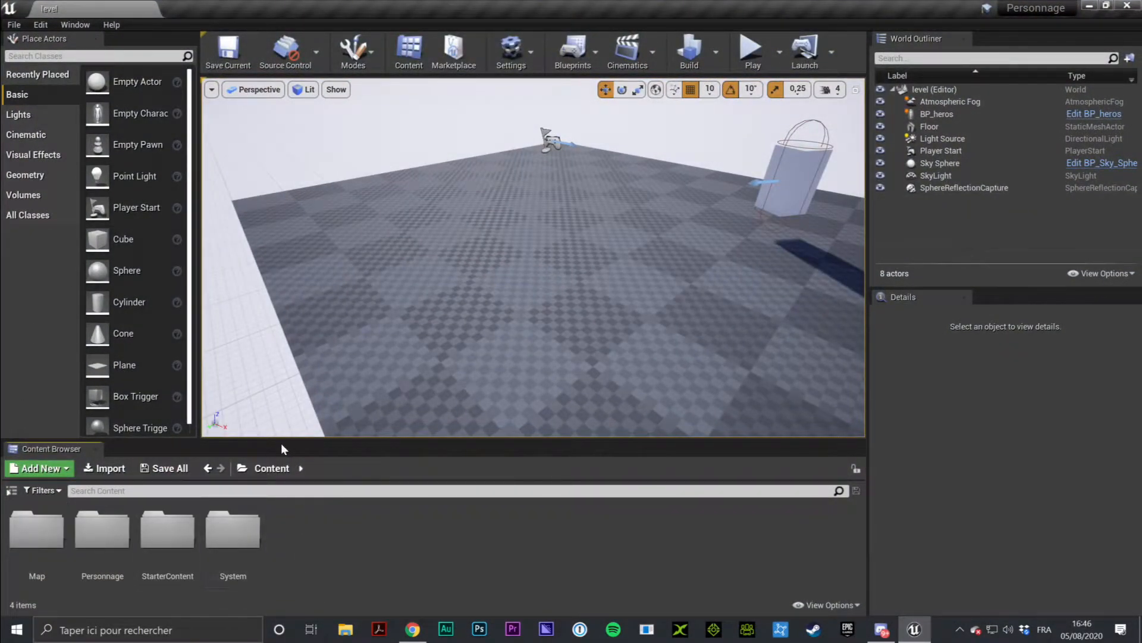
pyautogui.doubleClick(104, 527)
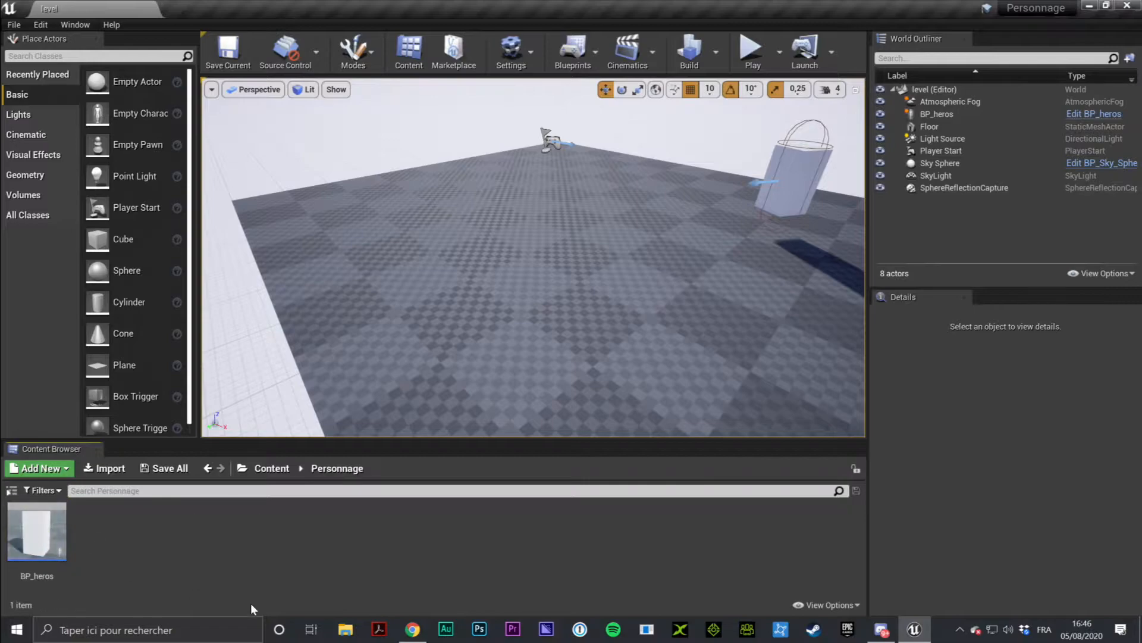
pyautogui.click(106, 468)
pyautogui.click(233, 113)
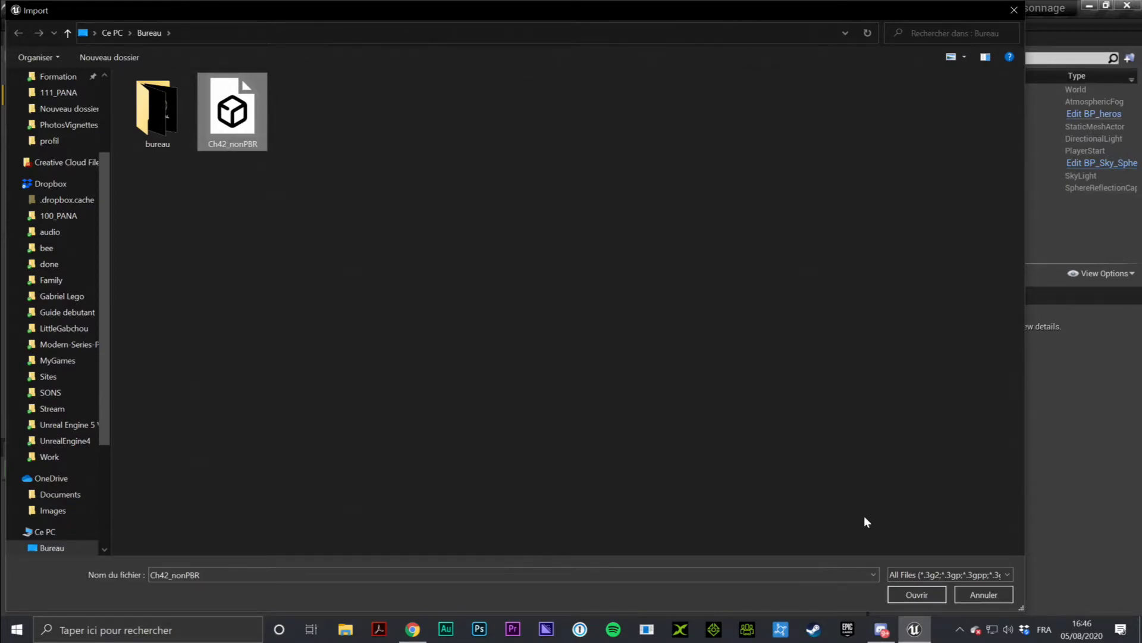
pyautogui.click(902, 591)
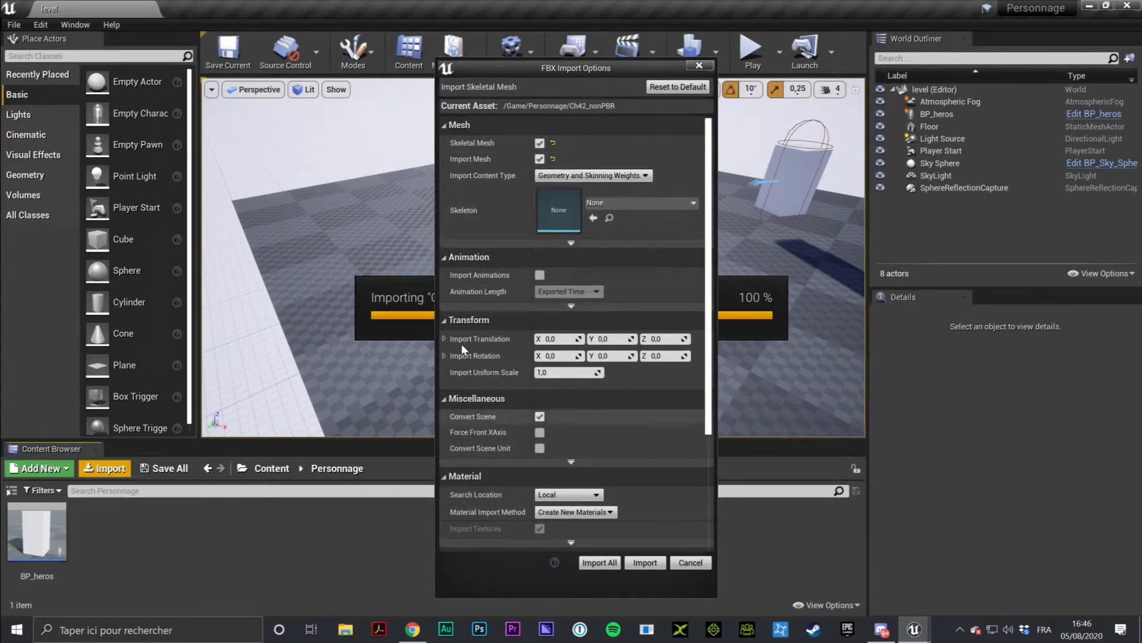
# - Examine the FBX import options for the mesh, including skeleton choice and advanced settings, and for the transform
pyautogui.click(444, 126)
pyautogui.click(445, 125)
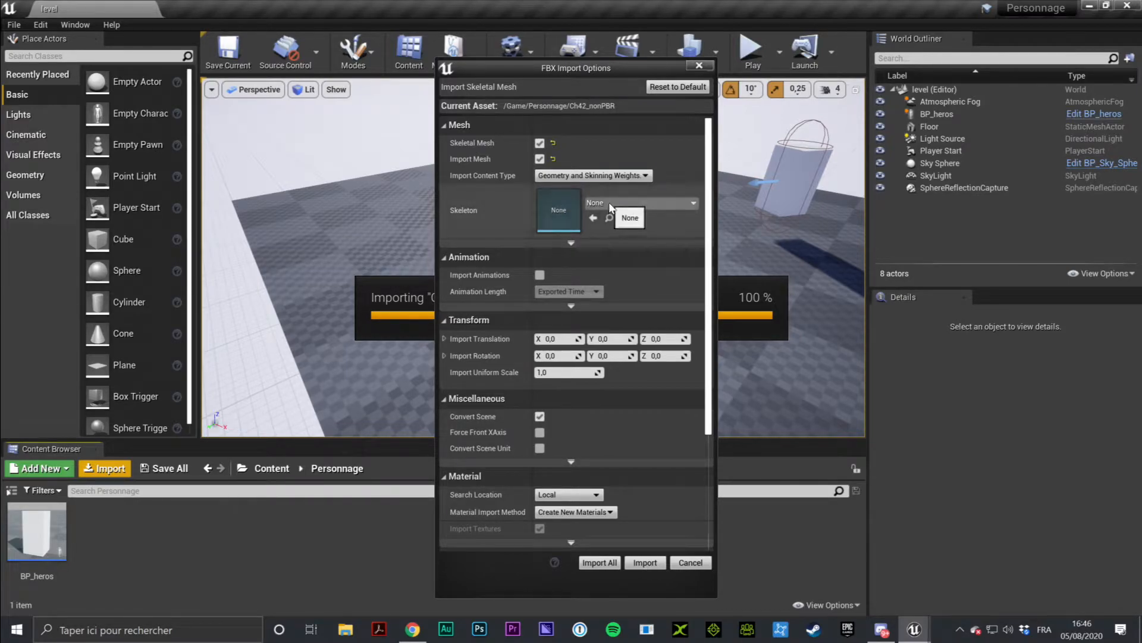
pyautogui.click(639, 203)
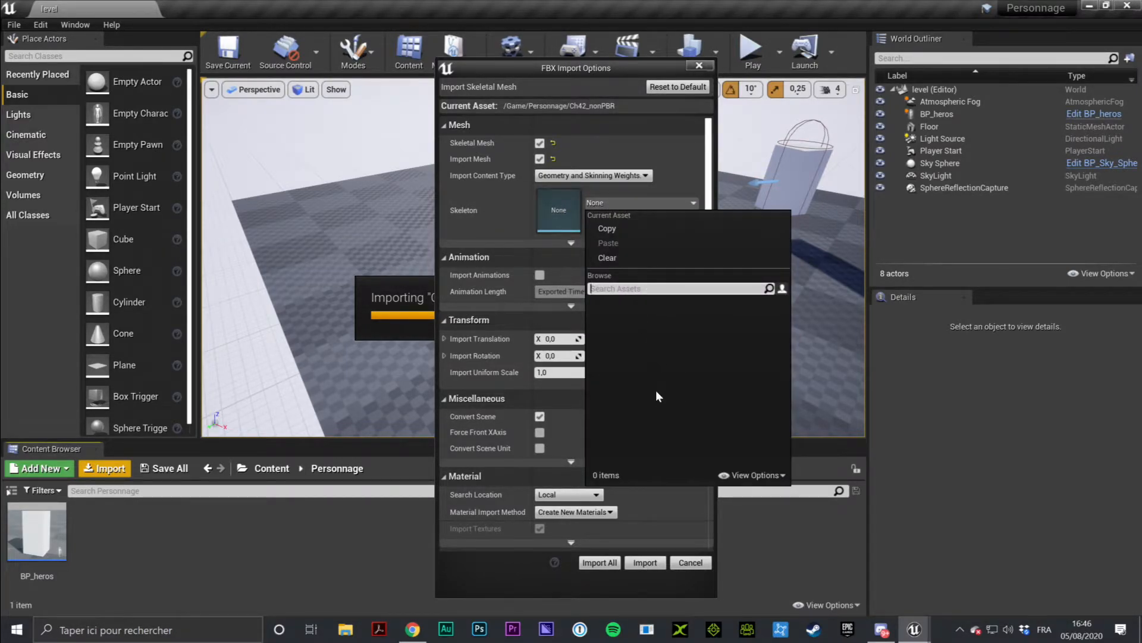
pyautogui.click(445, 241)
pyautogui.click(445, 241)
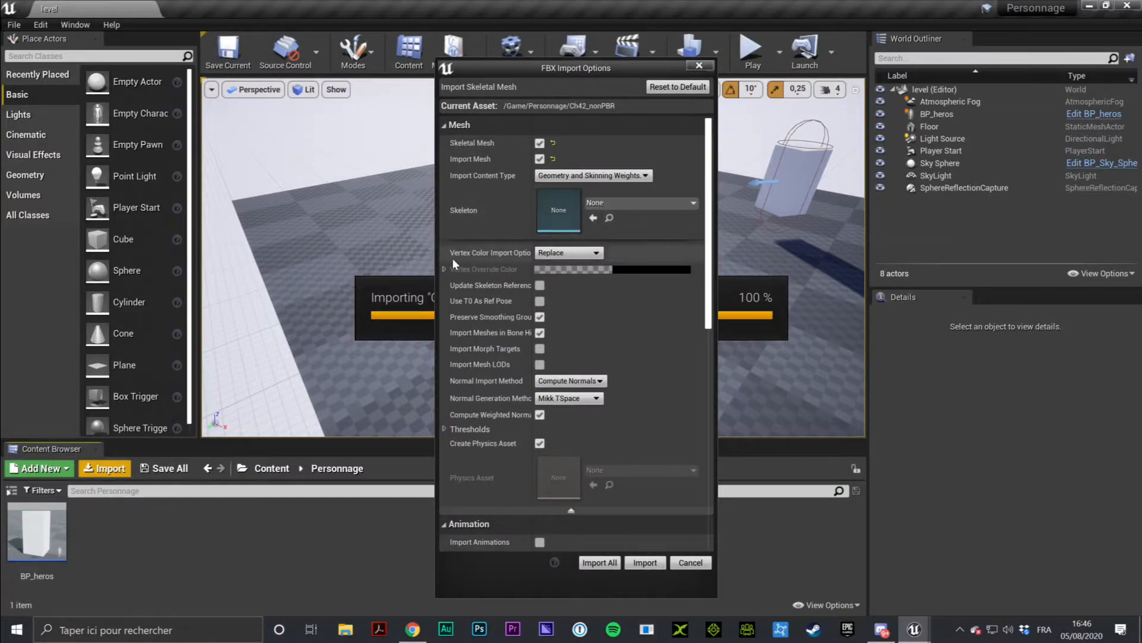
pyautogui.click(572, 511)
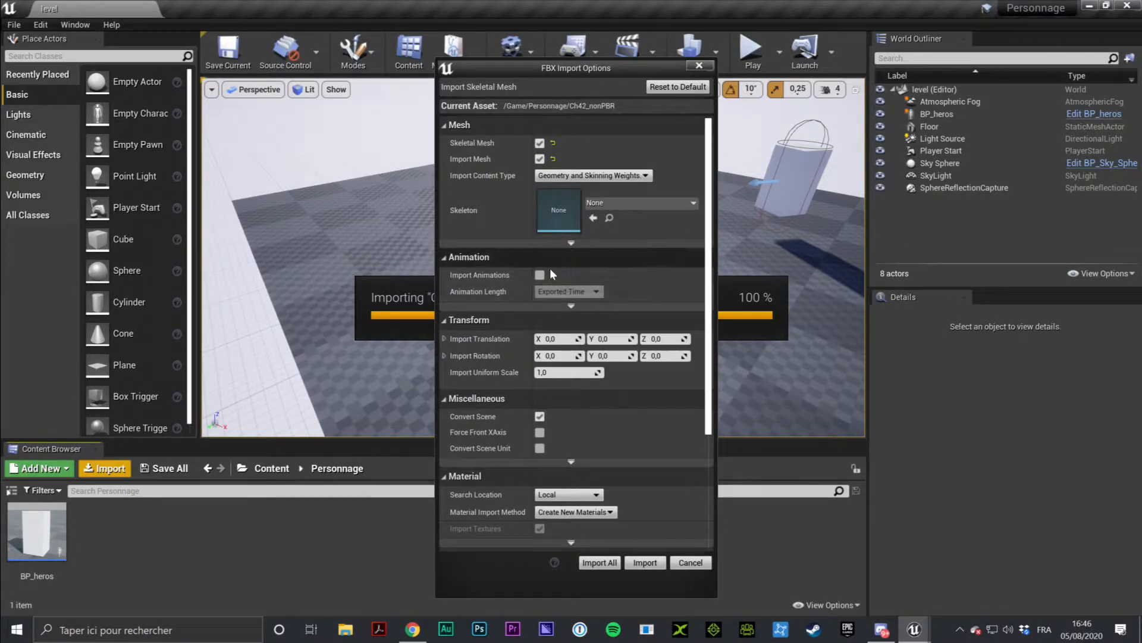
pyautogui.click(444, 321)
pyautogui.click(444, 320)
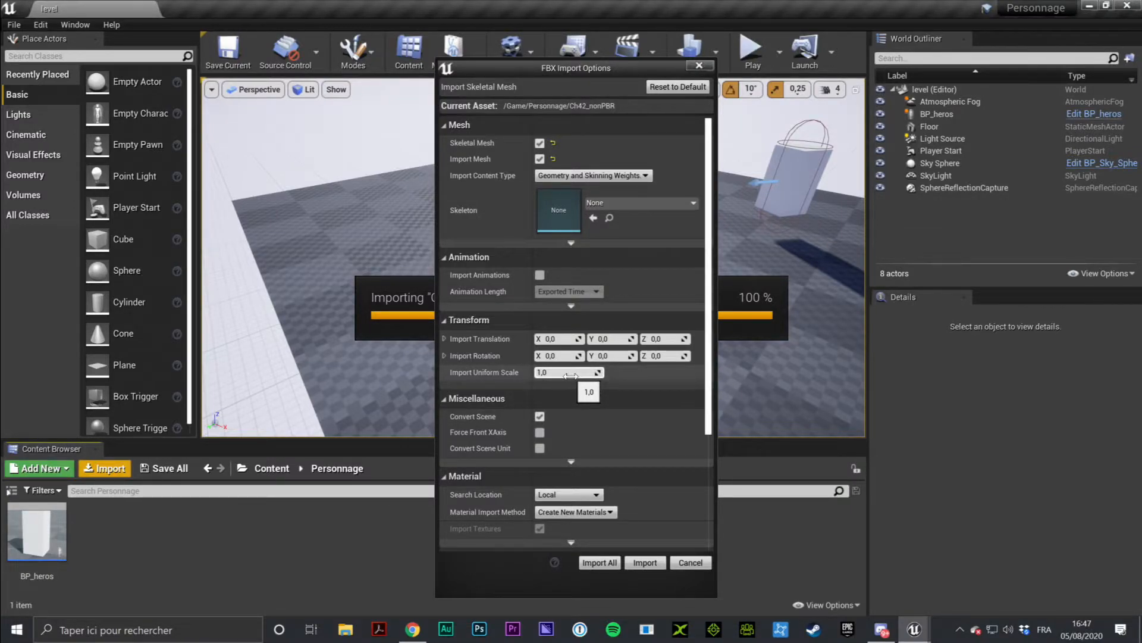
# - Import all of the Ch42_nonPBR FBX content with the current options and move the Message Log window aside
pyautogui.click(615, 564)
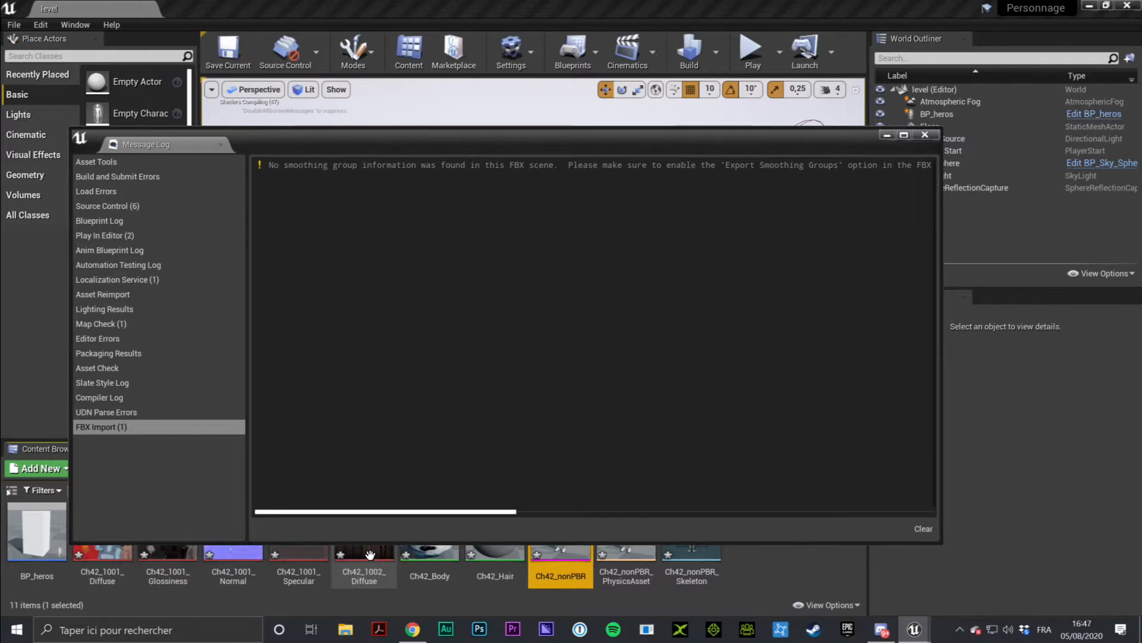
pyautogui.moveTo(446, 136); pyautogui.dragTo(470, 176)
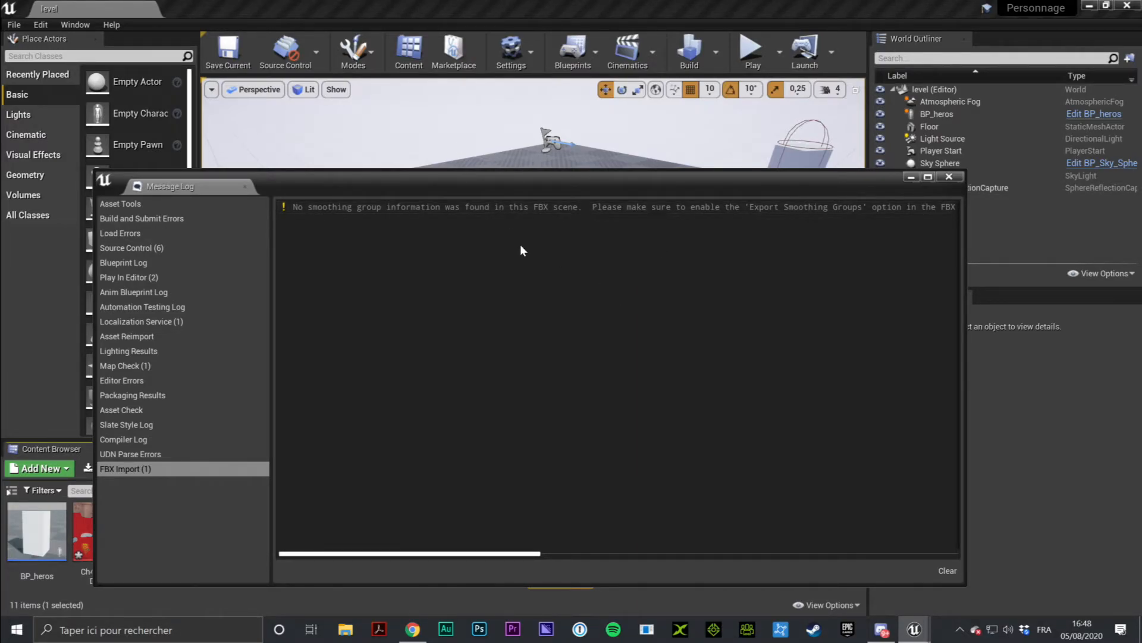
# - Close the Message Log window and select all the imported Ch42 assets in the Personnage folder to review them
pyautogui.moveTo(459, 553); pyautogui.dragTo(375, 554)
pyautogui.click(950, 176)
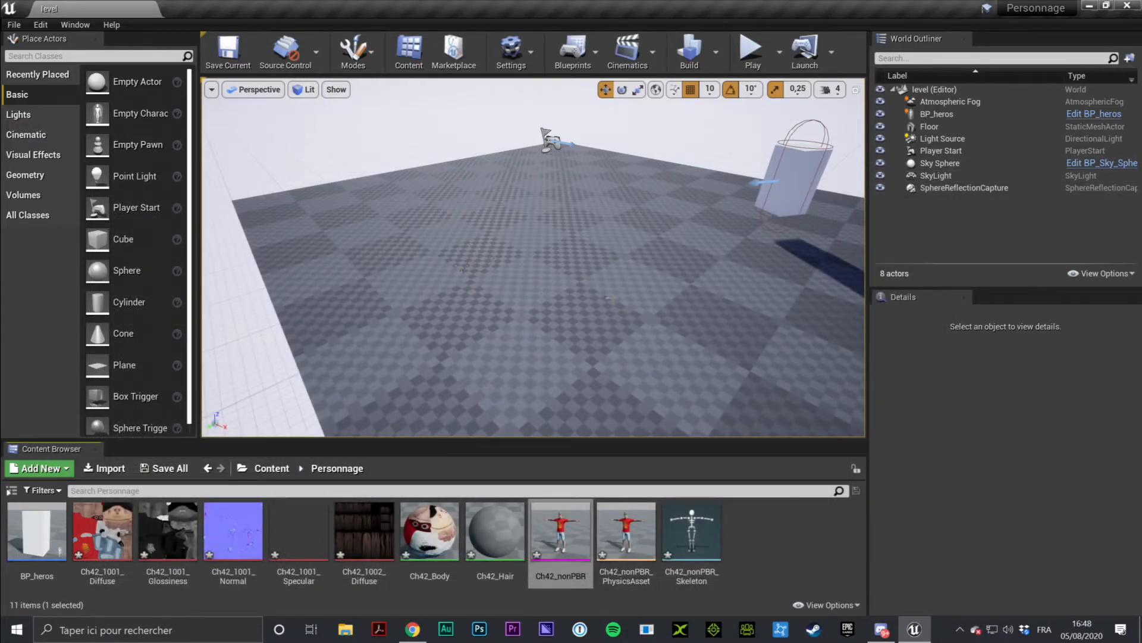
pyautogui.click(102, 531)
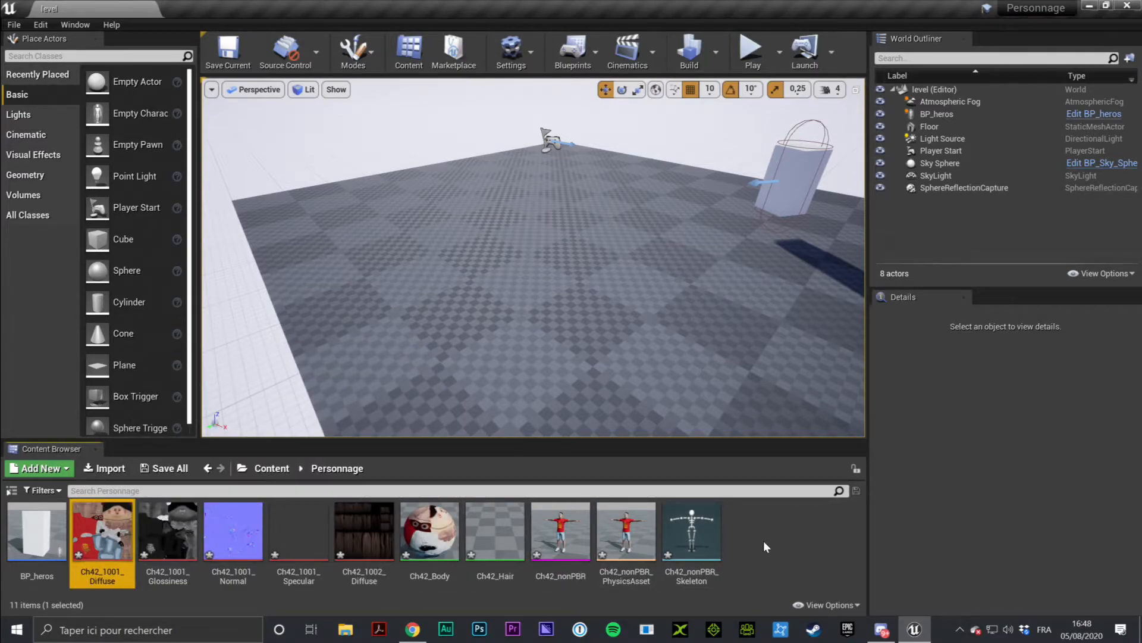
pyautogui.keyDown('shift'); pyautogui.click(691, 532); pyautogui.keyUp('shift')
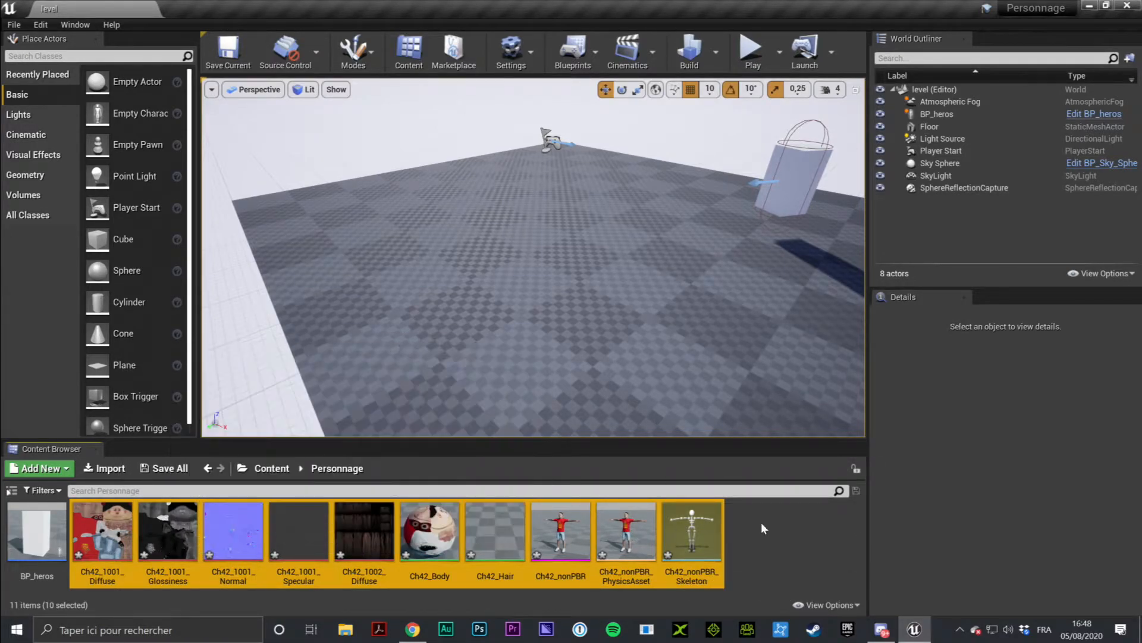
pyautogui.click(804, 528)
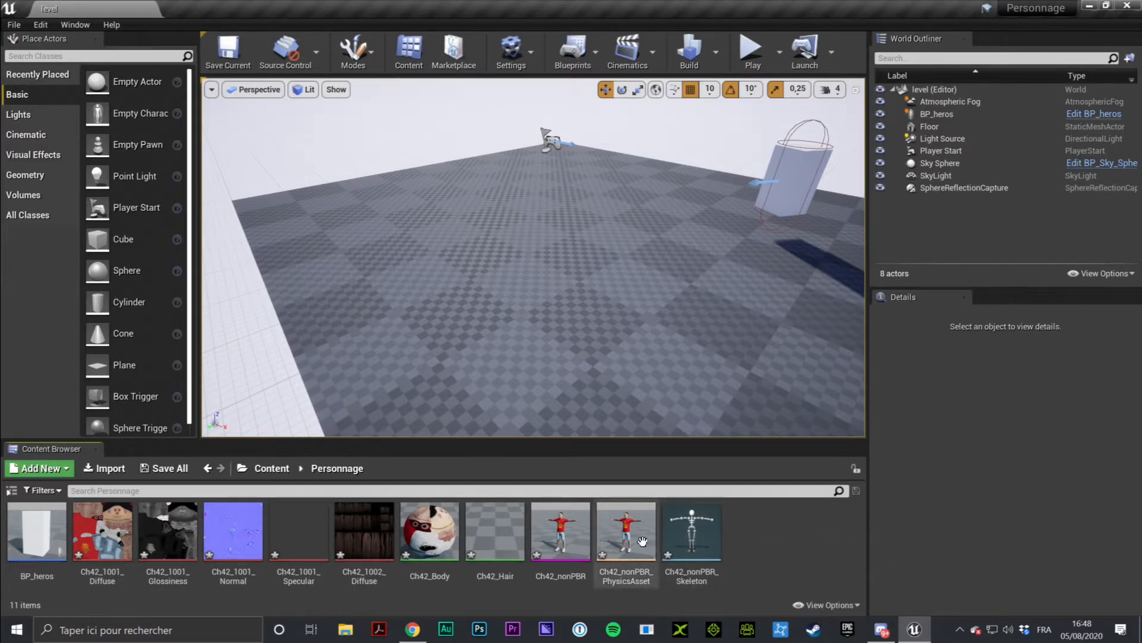
# - Examine the imported Ch42 assets: the mesh, physics asset and skeleton, as well as the textures and the body and hair materials
pyautogui.click(559, 536)
pyautogui.keyDown('shift'); pyautogui.click(688, 550); pyautogui.keyUp('shift')
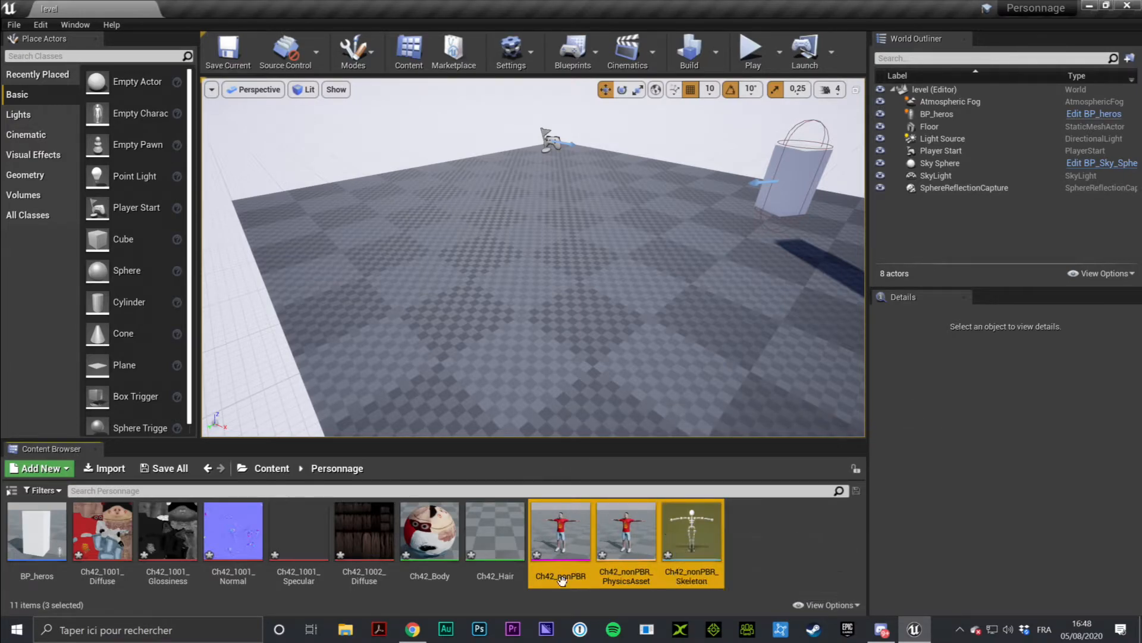
pyautogui.click(495, 536)
pyautogui.keyDown('shift'); pyautogui.click(103, 536); pyautogui.keyUp('shift')
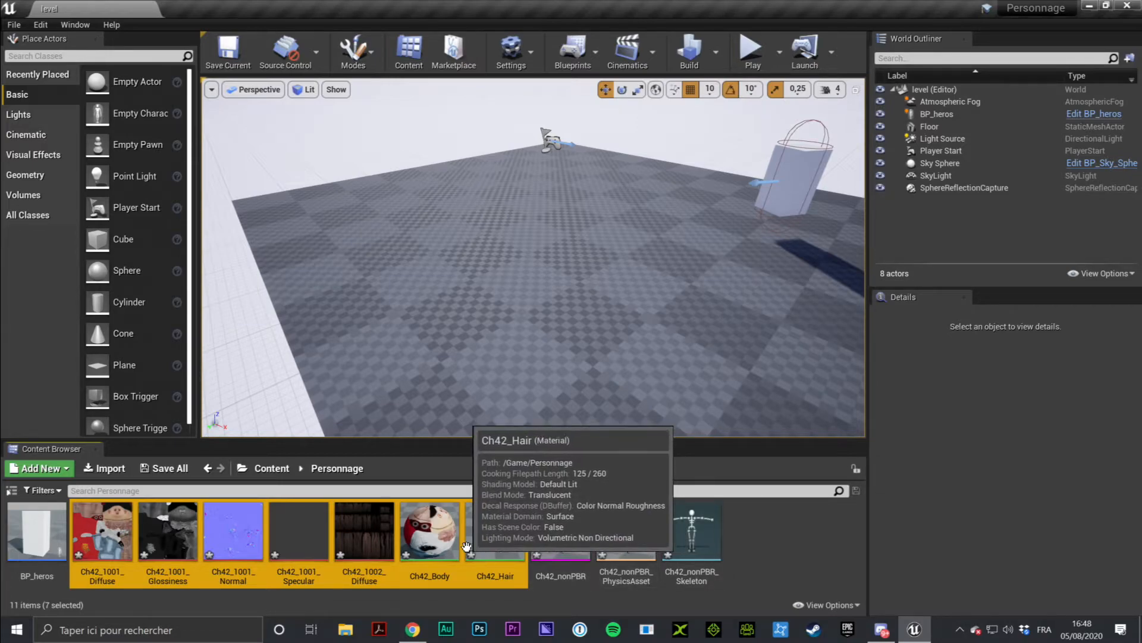
pyautogui.click(114, 542)
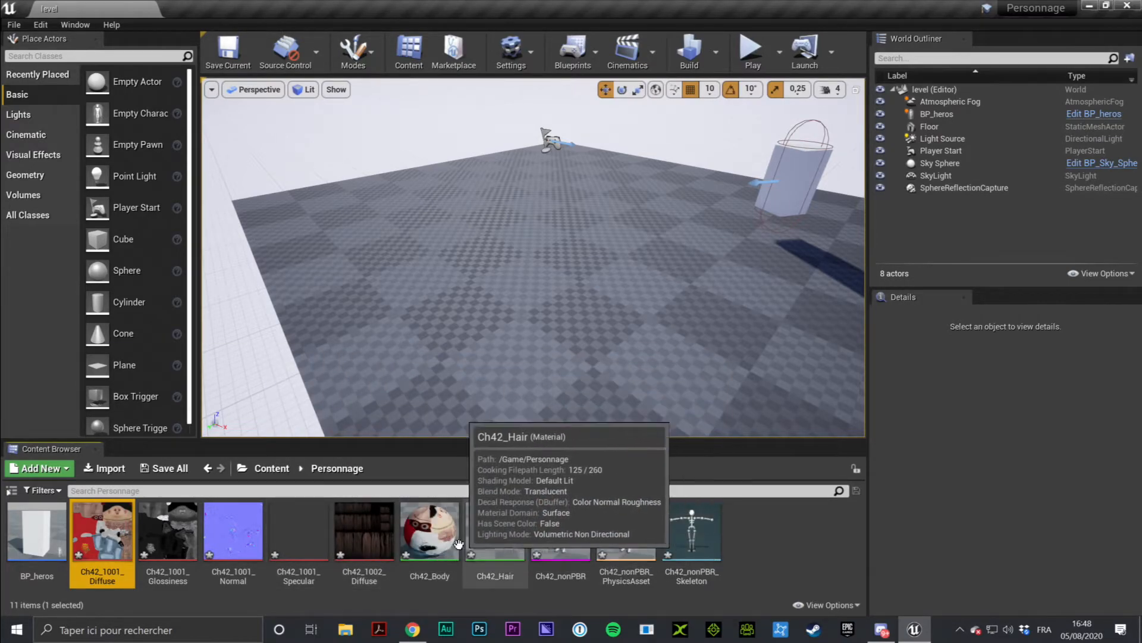
pyautogui.click(452, 535)
pyautogui.click(495, 536)
pyautogui.click(364, 535)
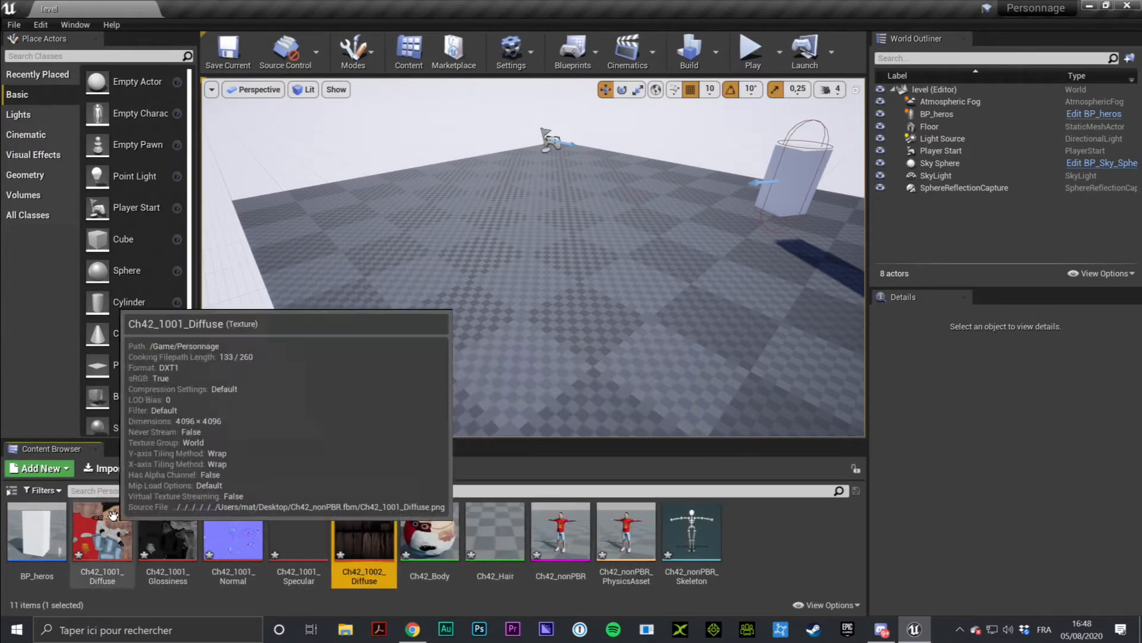
pyautogui.click(430, 535)
pyautogui.click(298, 535)
pyautogui.click(238, 534)
pyautogui.click(102, 536)
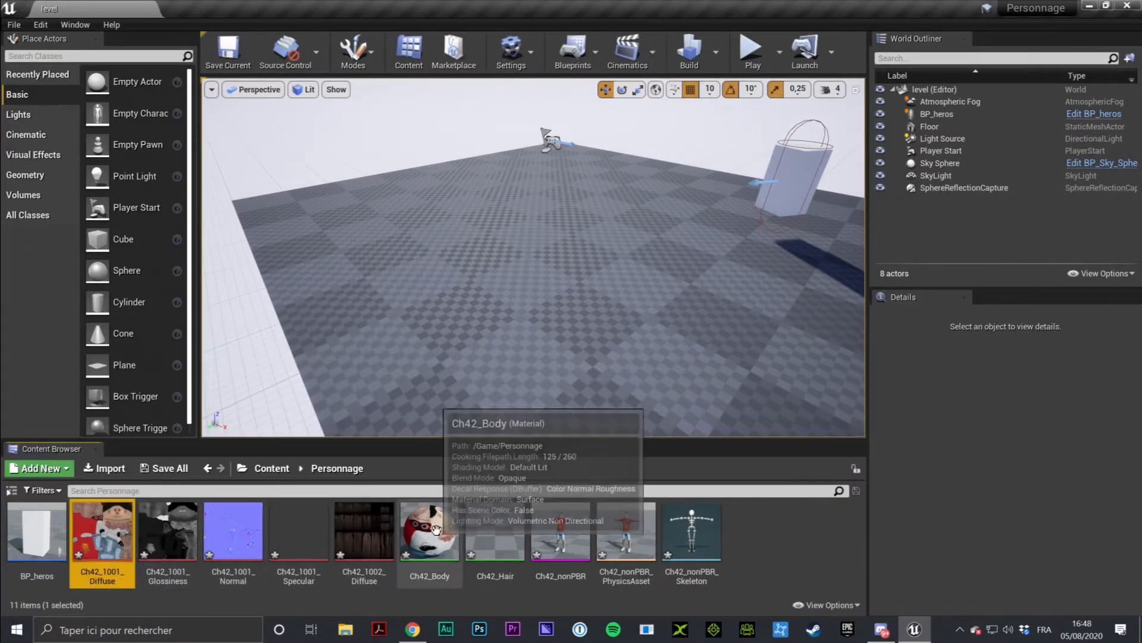
pyautogui.click(495, 536)
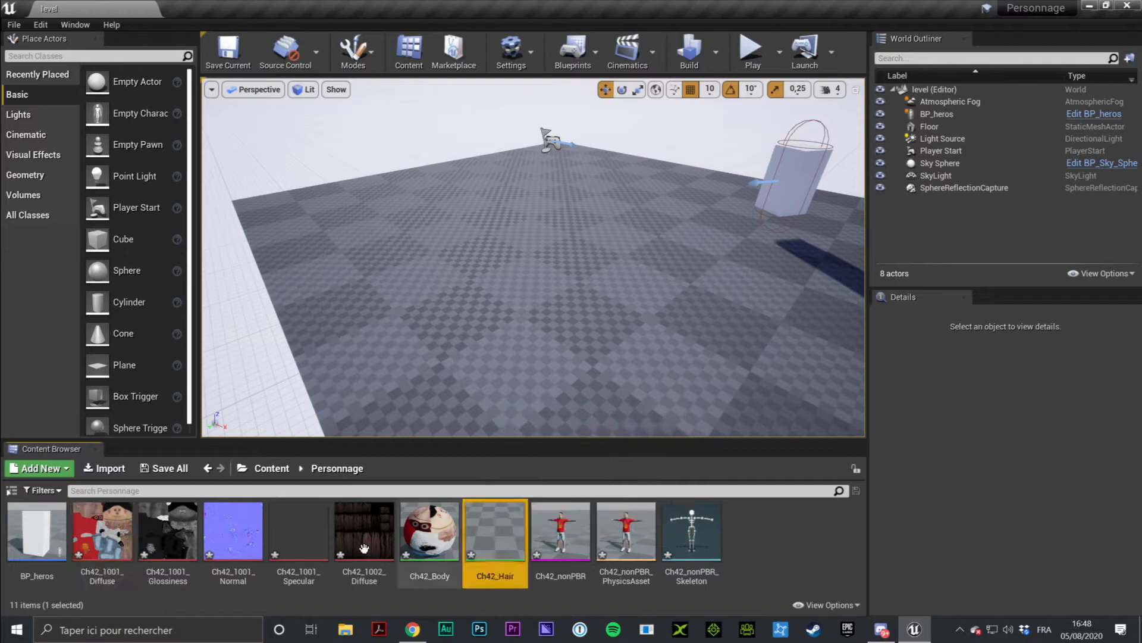
pyautogui.keyDown('shift'); pyautogui.click(102, 536); pyautogui.keyUp('shift')
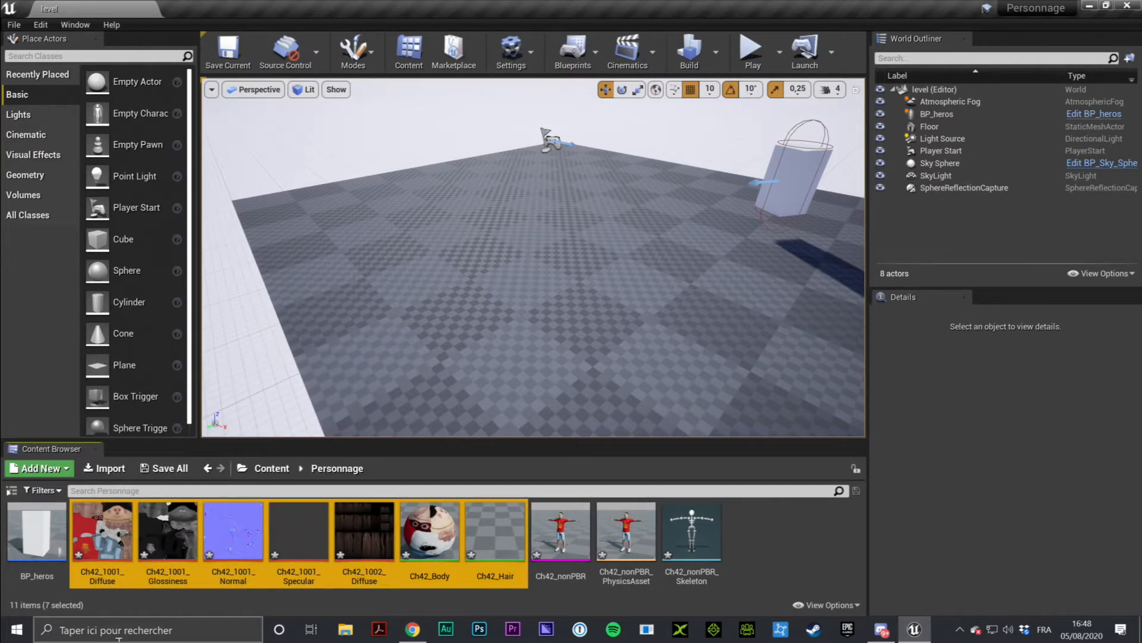
pyautogui.rightClick(320, 524)
pyautogui.moveTo(357, 246)
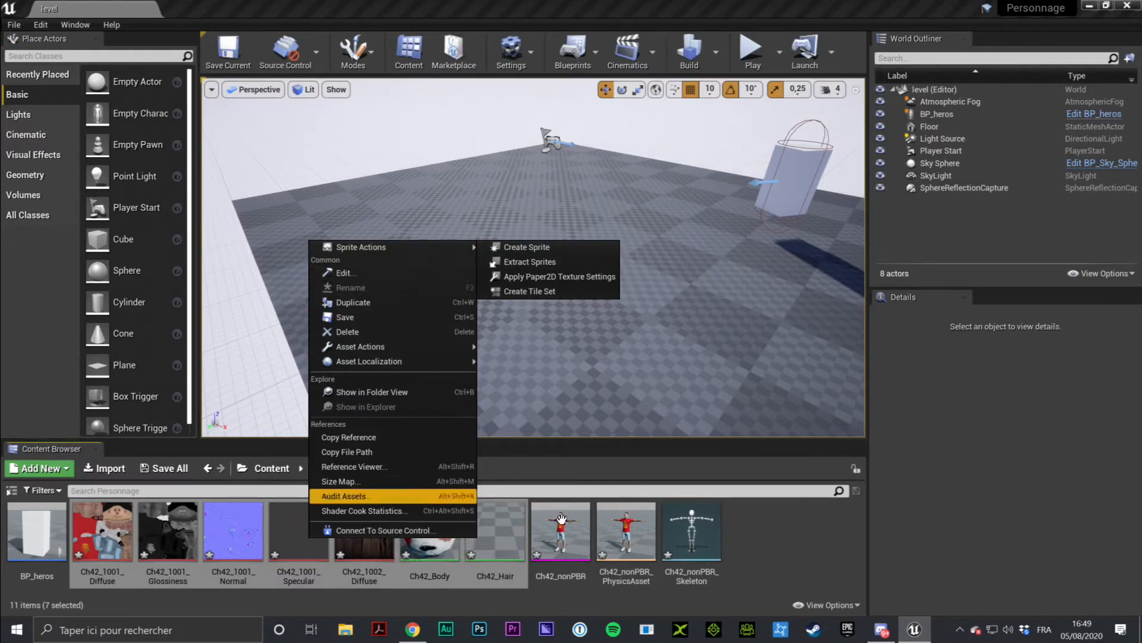
pyautogui.click(812, 546)
# - Create a new folder named Material inside the Personnage content folder
pyautogui.rightClick(771, 536)
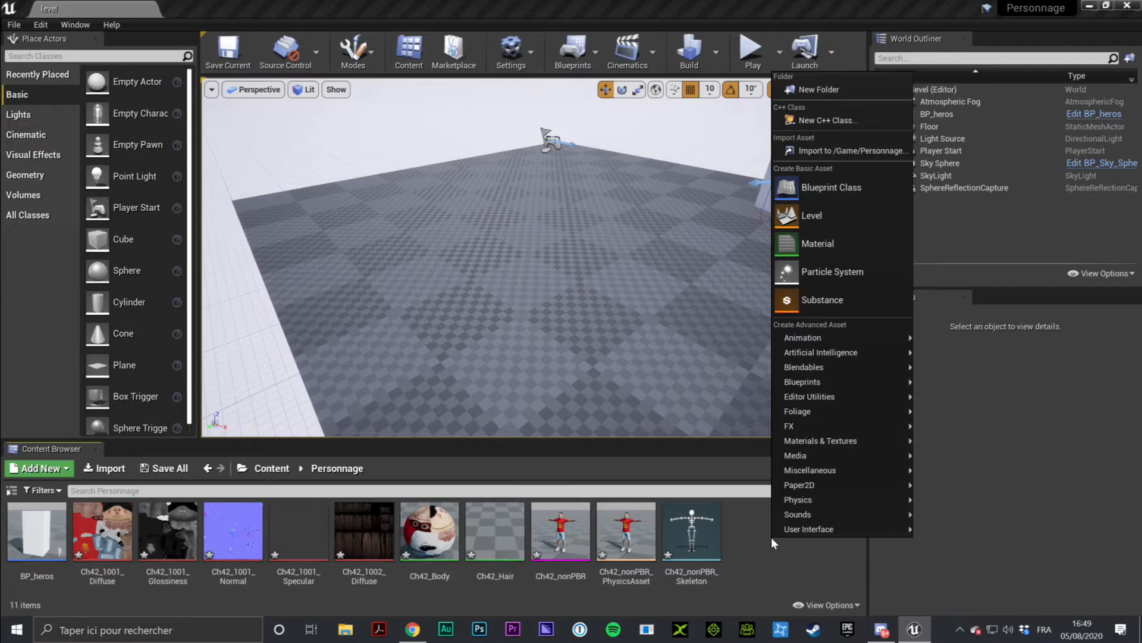
pyautogui.click(865, 93)
pyautogui.write('Material')
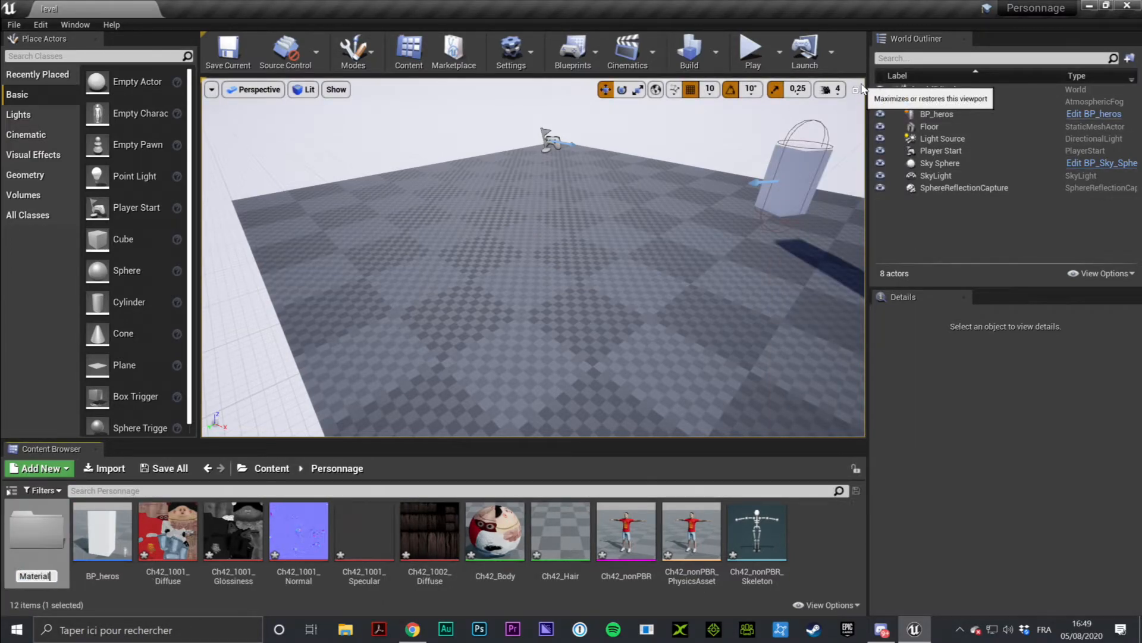
pyautogui.press('Return')
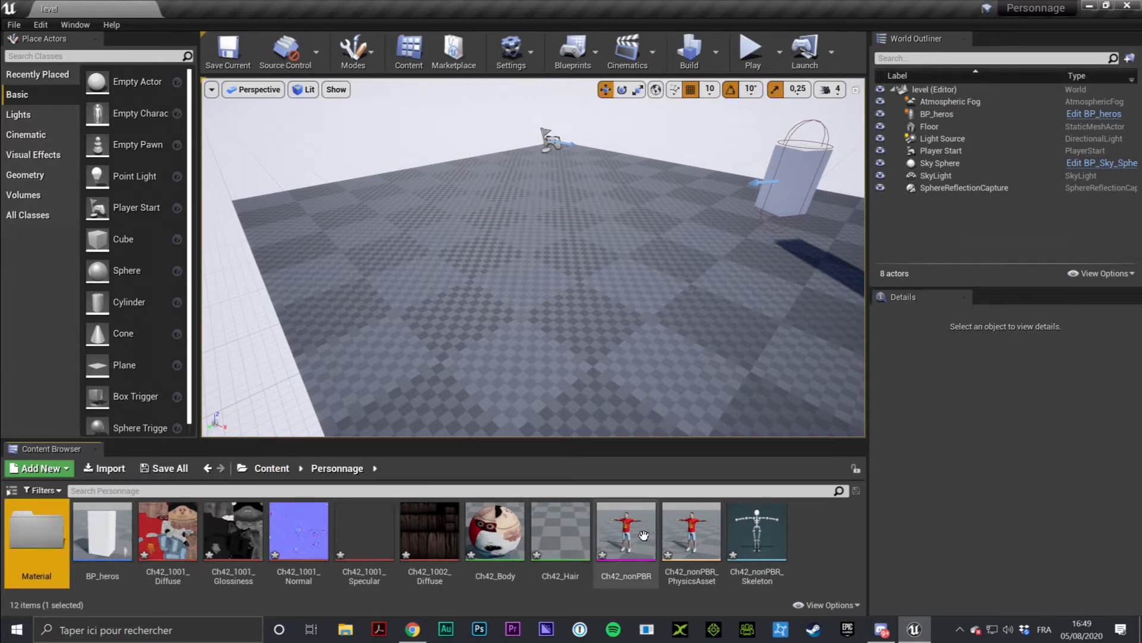
# - Move the Ch42 textures and the Ch42_Body and Ch42_Hair materials into the Material folder
pyautogui.click(168, 531)
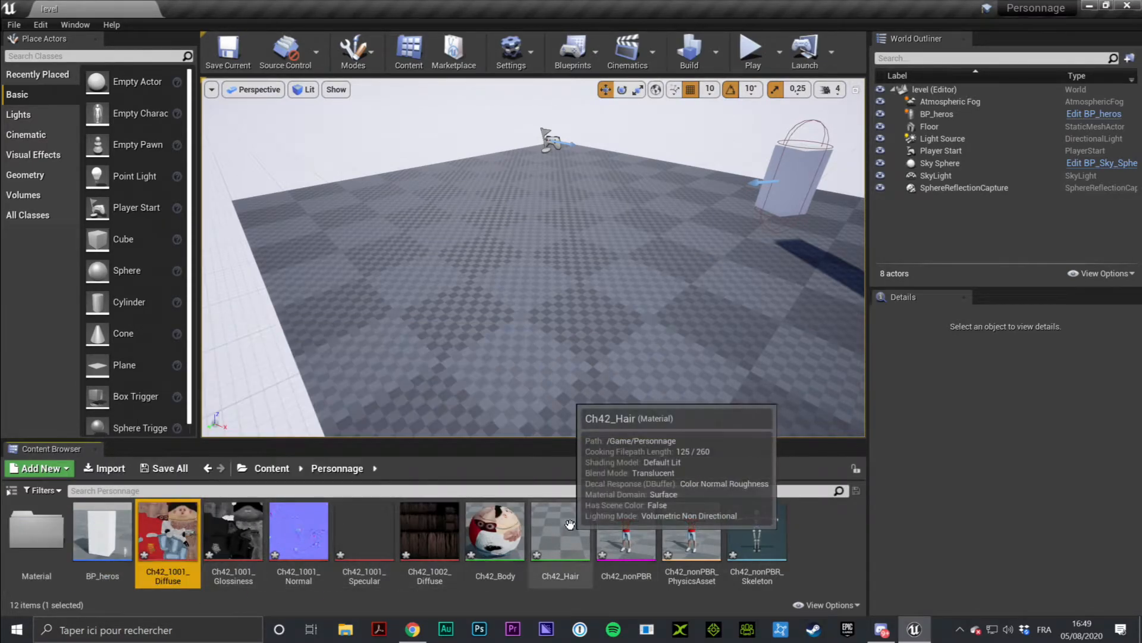
pyautogui.keyDown('shift'); pyautogui.click(570, 524); pyautogui.keyUp('shift')
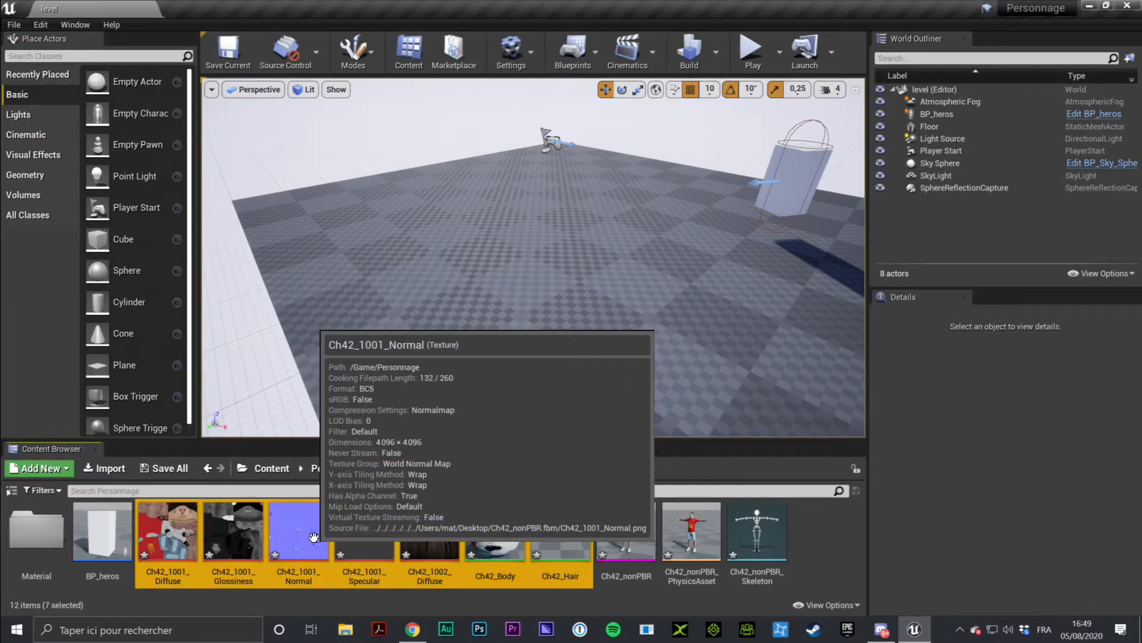
pyautogui.moveTo(257, 527); pyautogui.dragTo(26, 531)
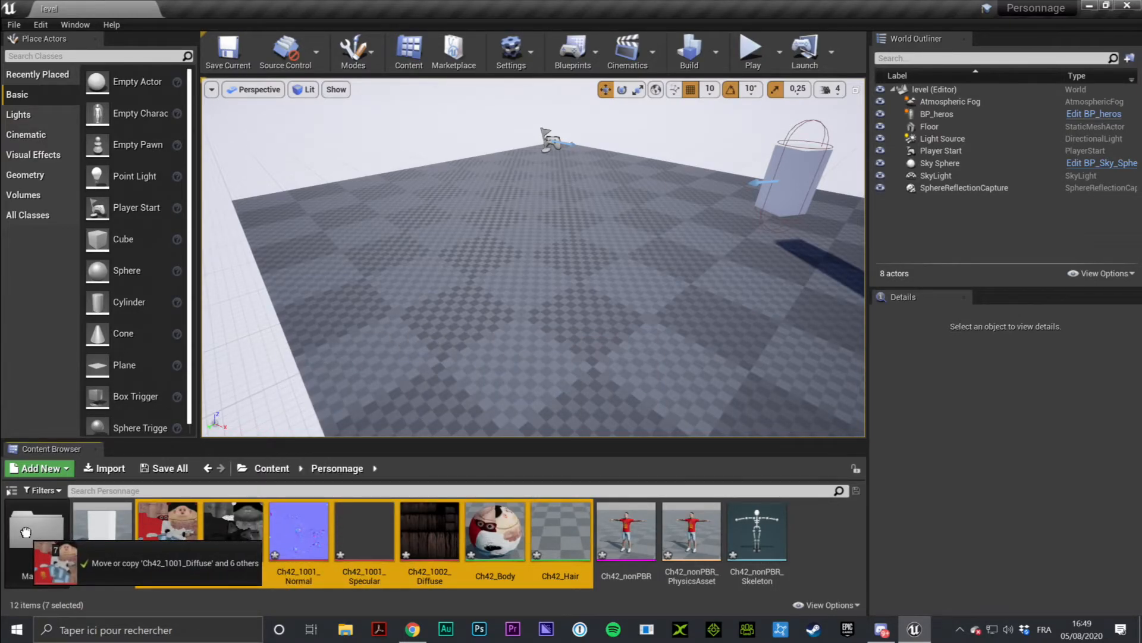
pyautogui.moveTo(26, 531); pyautogui.dragTo(26, 532)
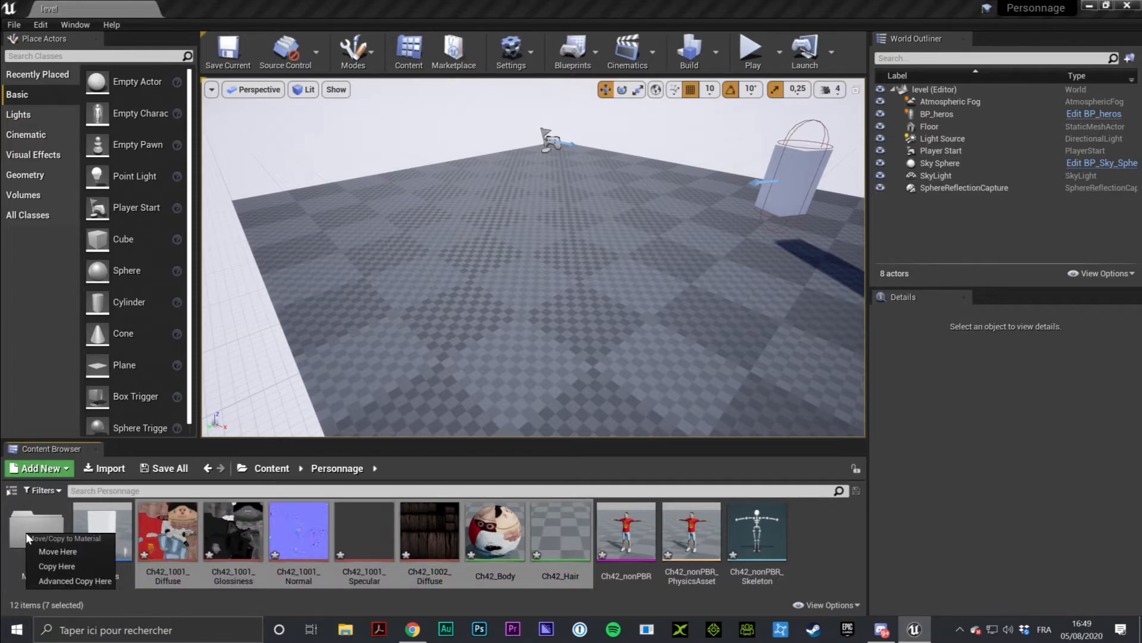
pyautogui.click(57, 552)
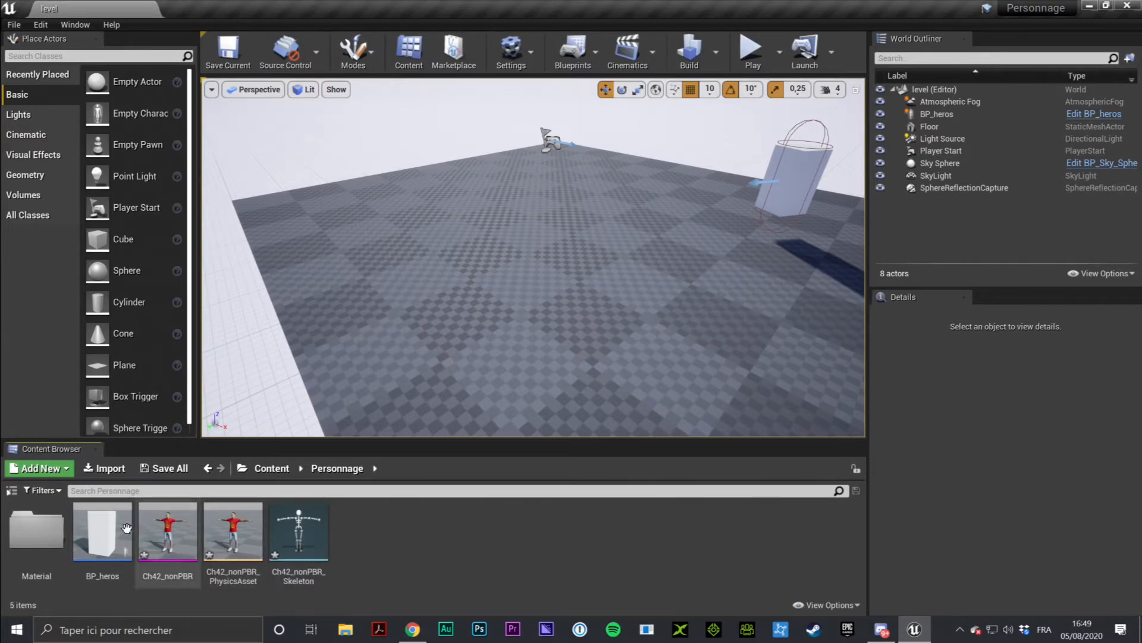
pyautogui.click(63, 527)
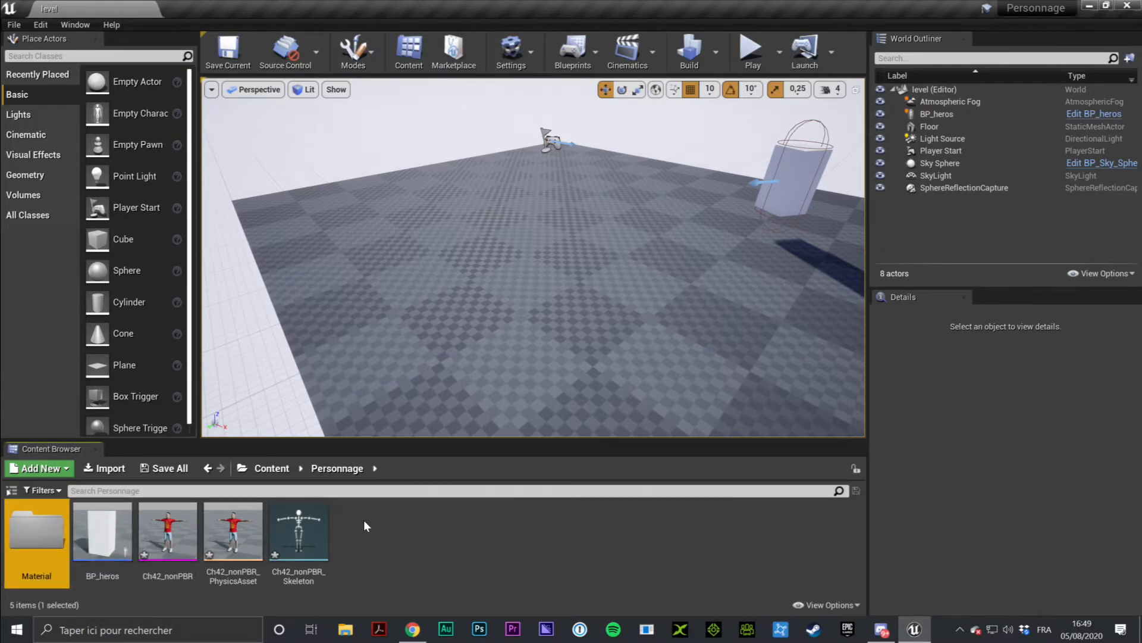
pyautogui.click(168, 531)
pyautogui.keyDown('shift'); pyautogui.click(299, 533); pyautogui.keyUp('shift')
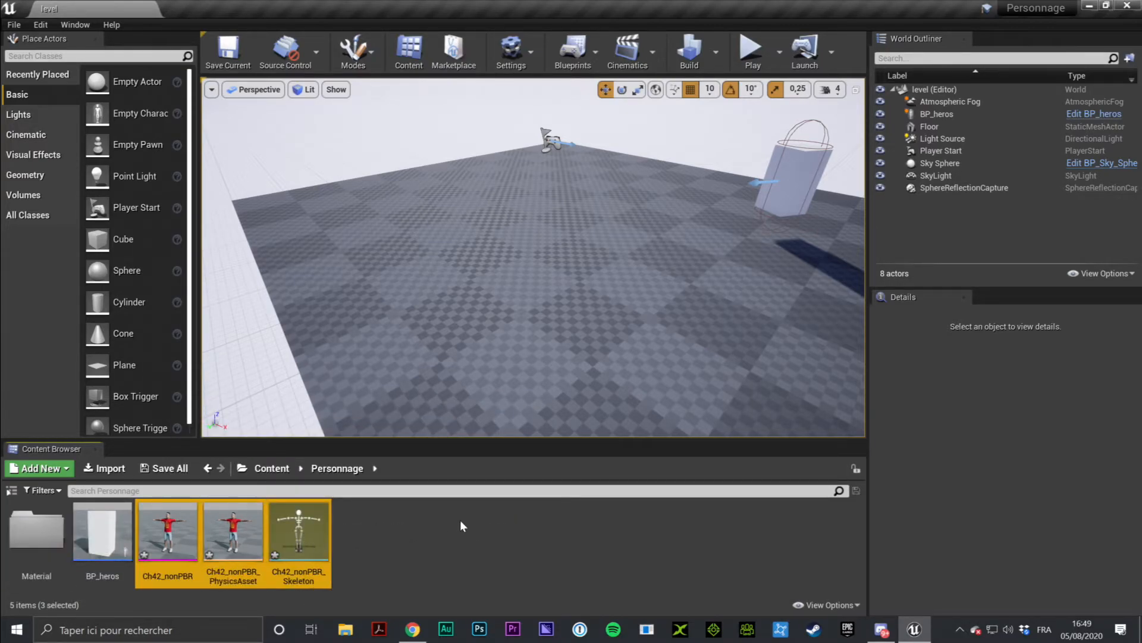
pyautogui.click(432, 537)
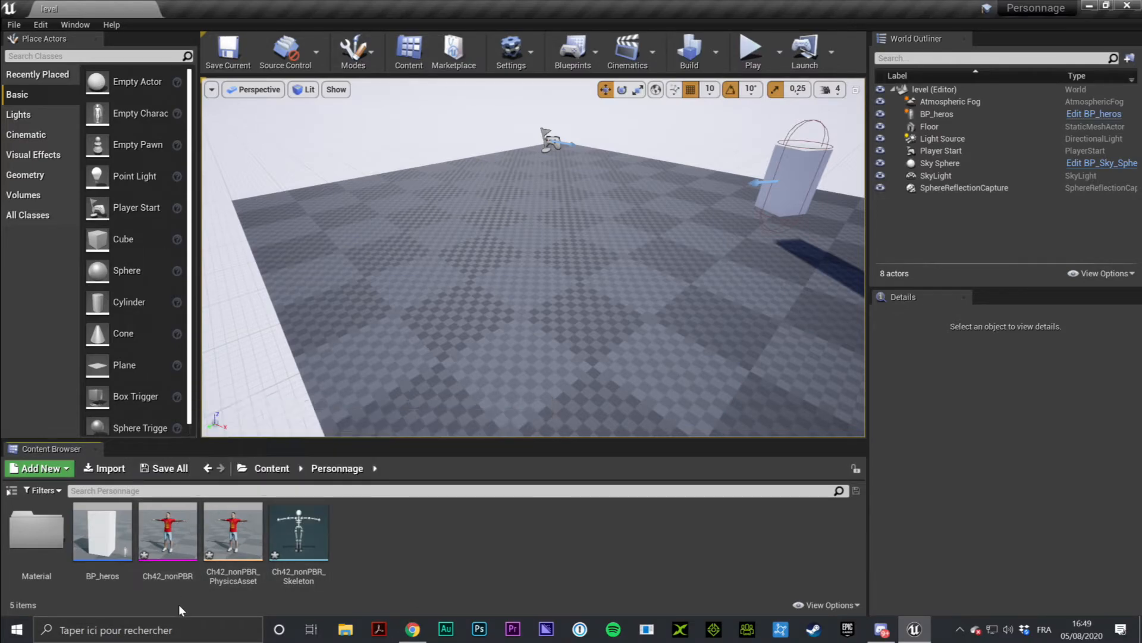
# - Open the Ch42_nonPBR skeletal mesh and widen its preview viewport on both sides to inspect the character
pyautogui.doubleClick(166, 537)
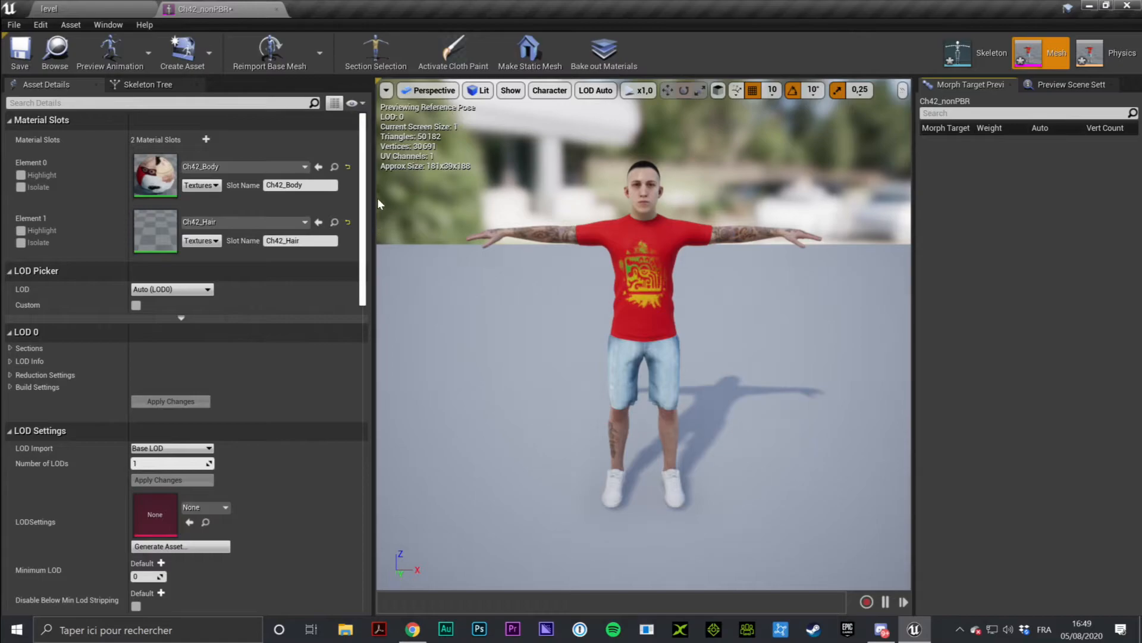
pyautogui.moveTo(375, 213); pyautogui.dragTo(348, 230)
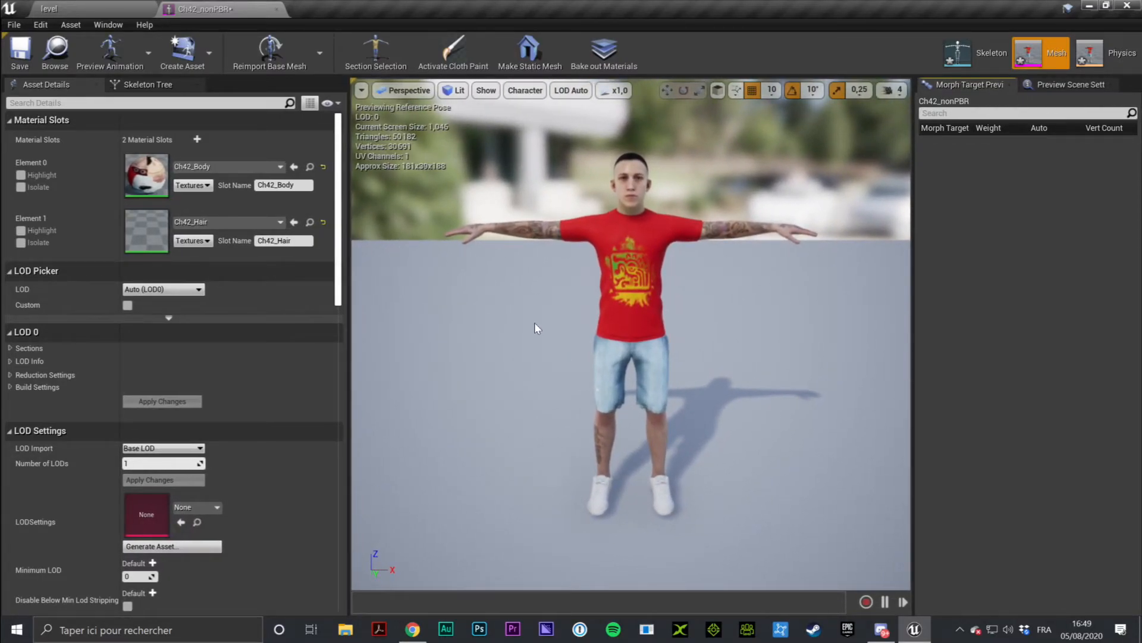
pyautogui.scroll(6, 744, 293)
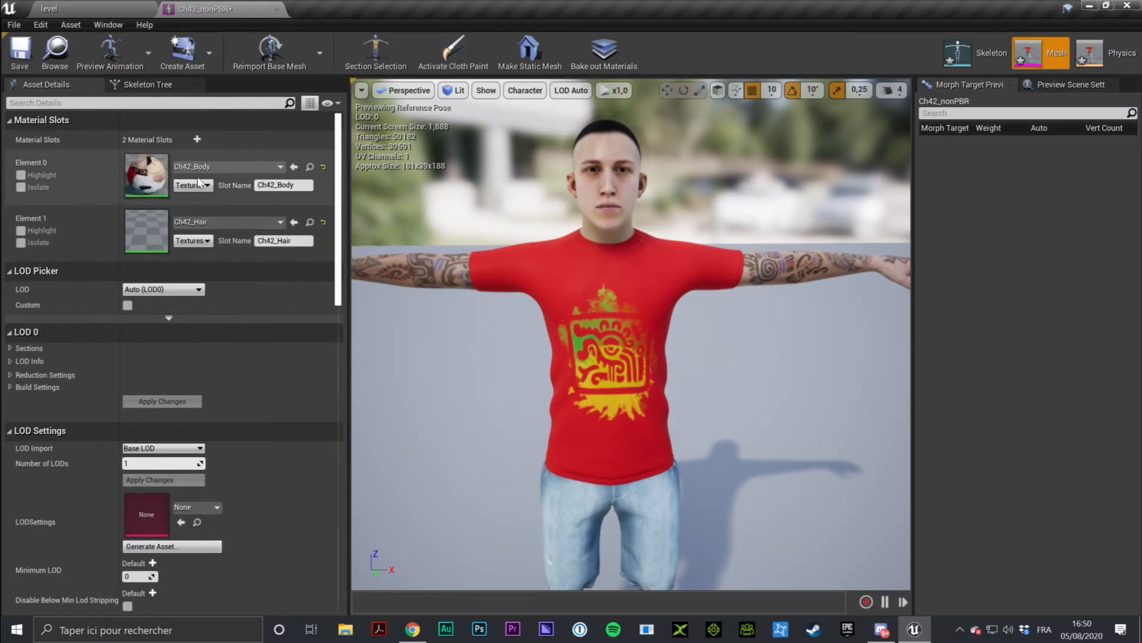
pyautogui.moveTo(731, 338); pyautogui.dragTo(776, 201)
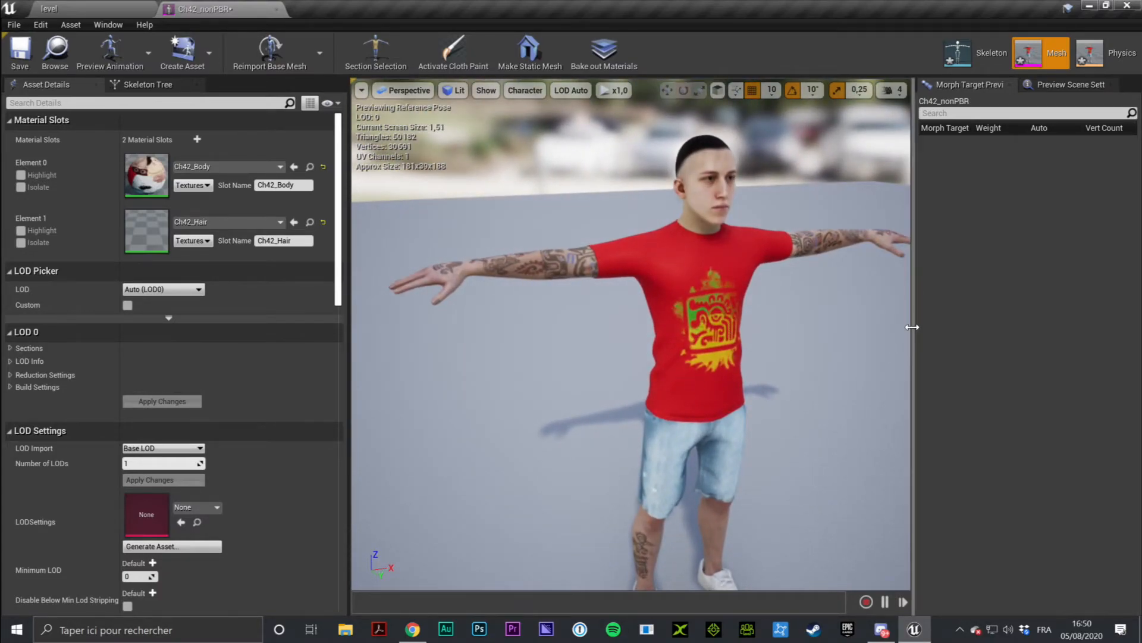
pyautogui.moveTo(912, 327); pyautogui.dragTo(1011, 325)
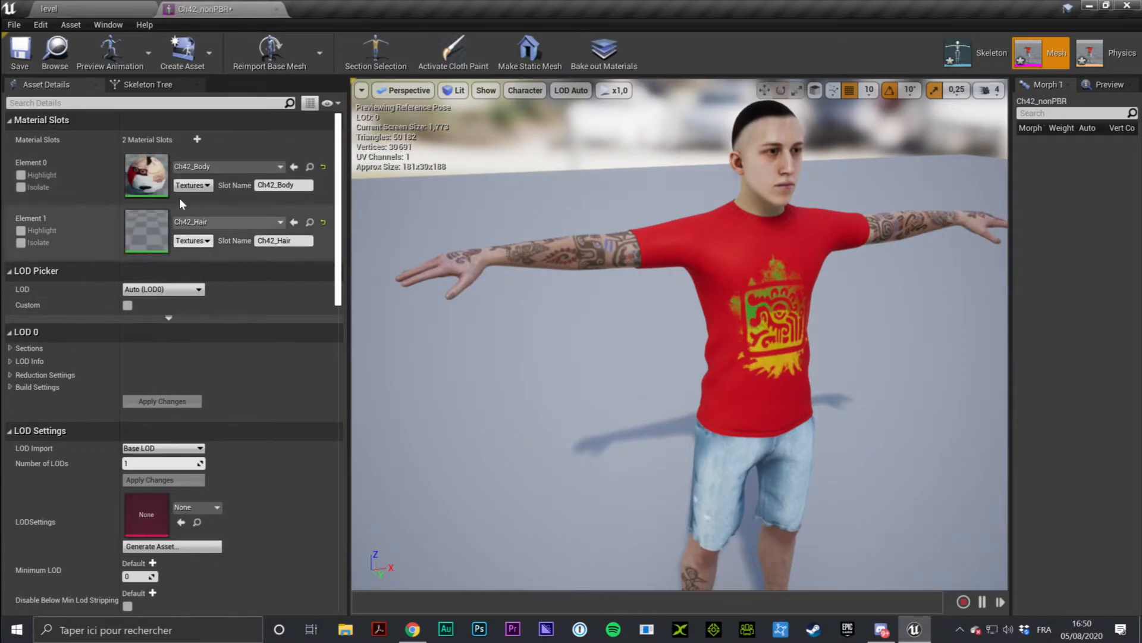
# - Highlight the Ch42_Body material slot to see which parts of the character it covers
pyautogui.moveTo(656, 357); pyautogui.dragTo(672, 340, button='right')
pyautogui.moveTo(602, 331); pyautogui.dragTo(653, 344, button='right')
pyautogui.moveTo(623, 273); pyautogui.dragTo(653, 319, button='right')
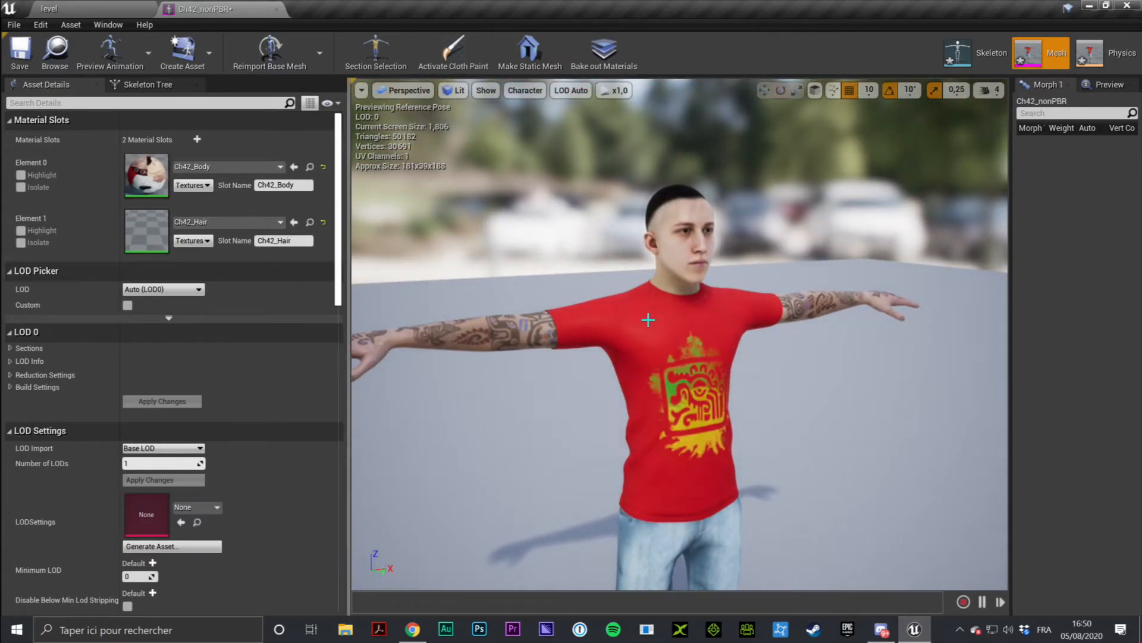
pyautogui.click(21, 175)
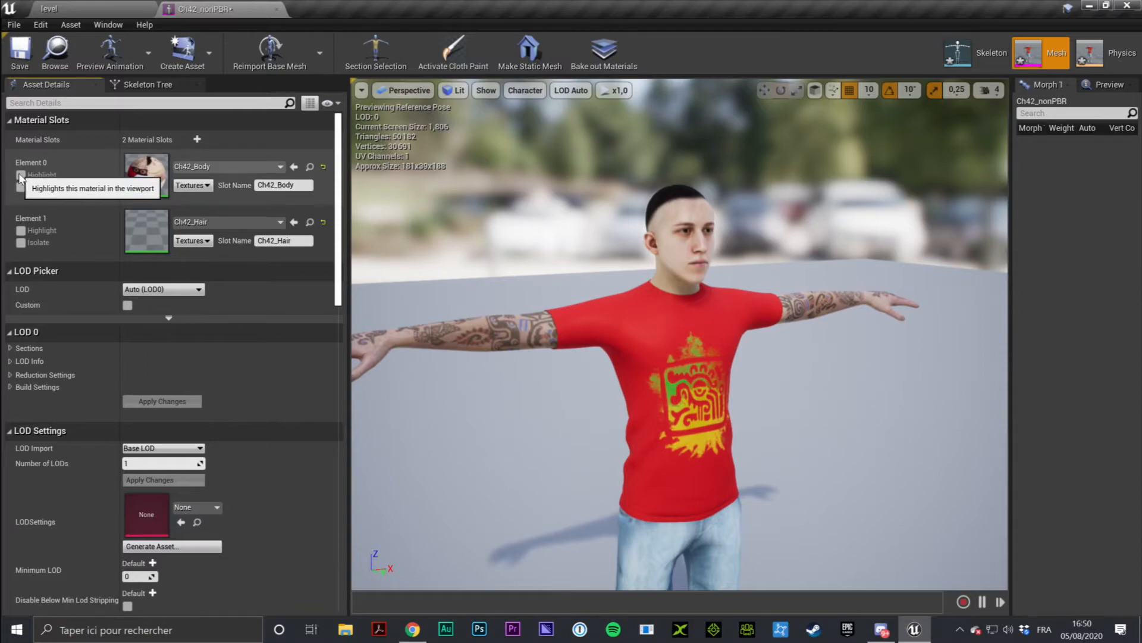
pyautogui.click(21, 175)
pyautogui.moveTo(595, 238); pyautogui.dragTo(512, 226, button='right')
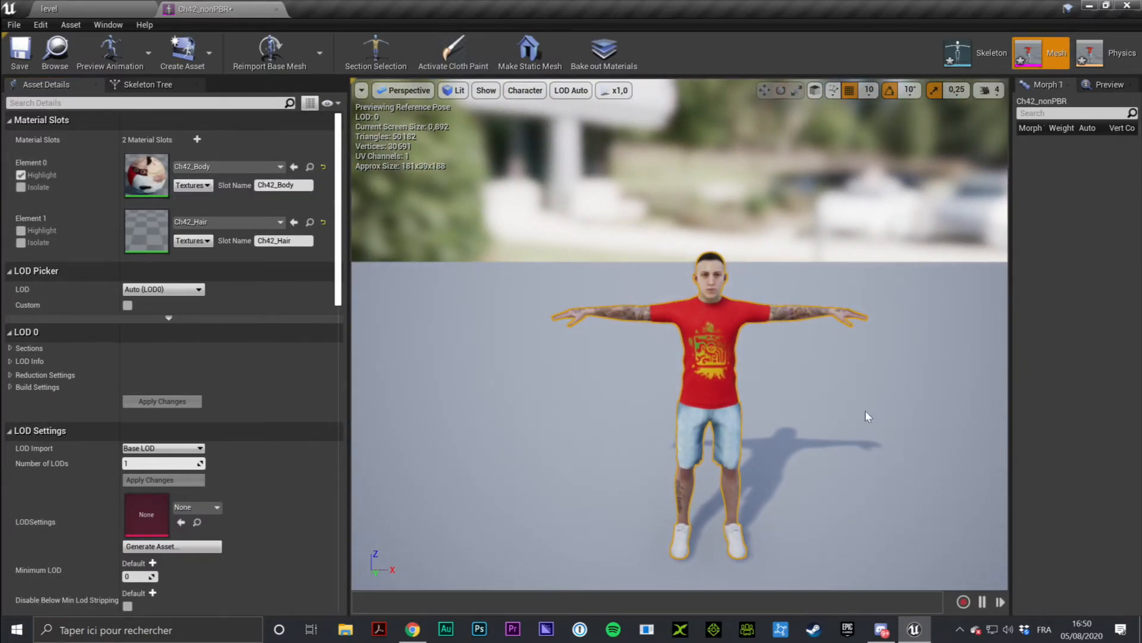
pyautogui.moveTo(535, 268)
pyautogui.mouseDown(button='right')
pyautogui.moveTo(571, 268)
pyautogui.moveTo(548, 266)
pyautogui.mouseUp(button='right')
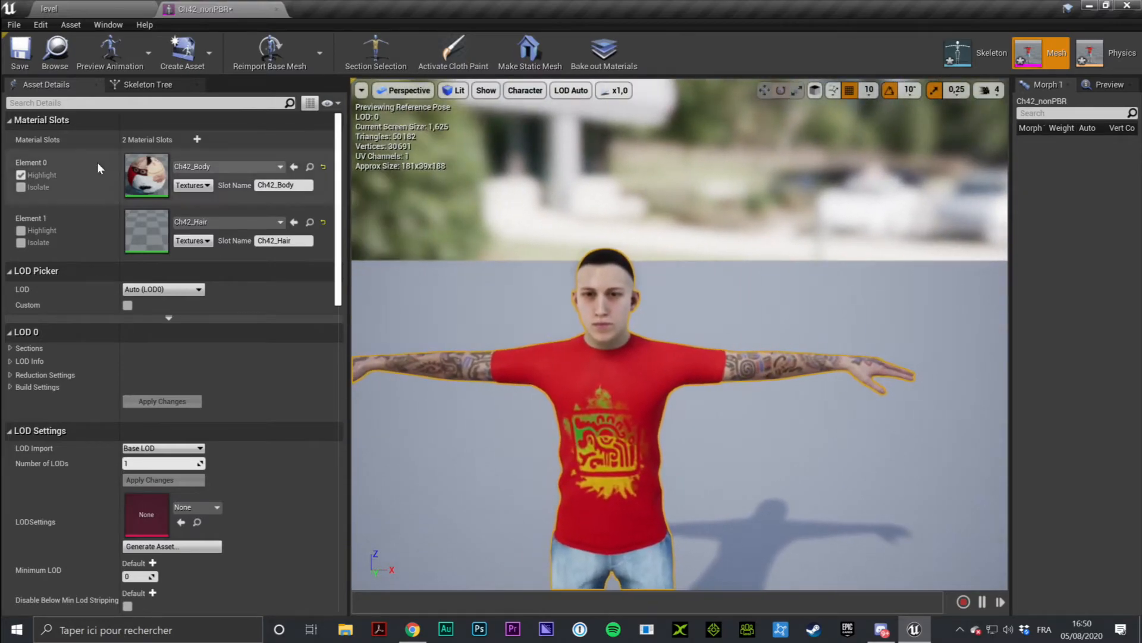
# - Switch the highlight from the Ch42_Body slot to the Ch42_Hair slot and inspect the character's head up close
pyautogui.click(22, 175)
pyautogui.click(21, 231)
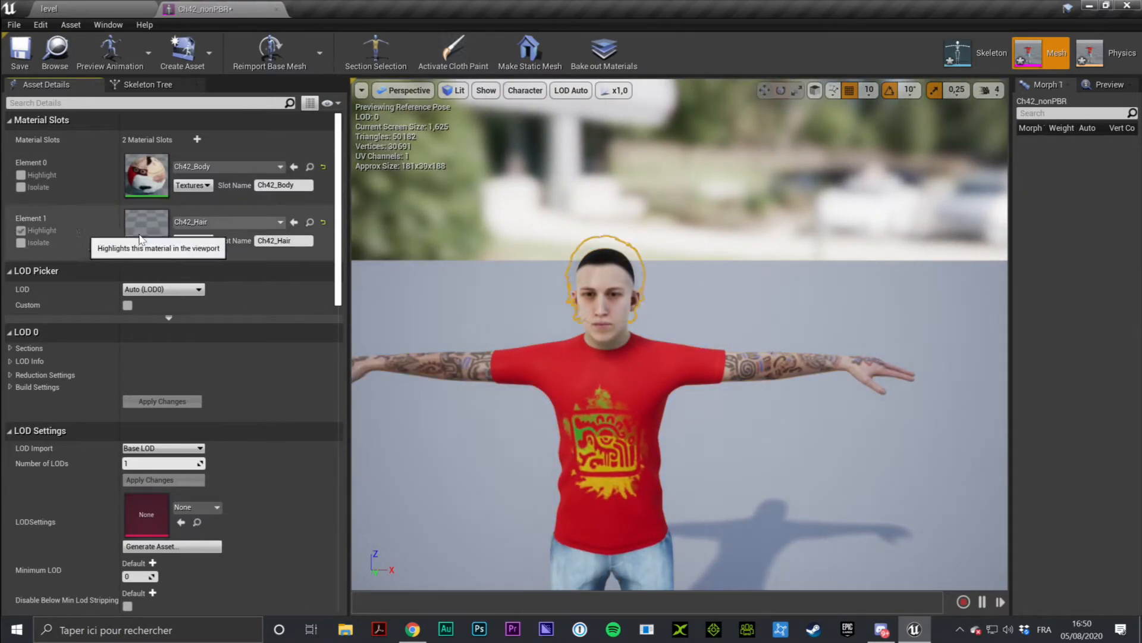
pyautogui.moveTo(655, 276); pyautogui.dragTo(693, 263, button='right')
pyautogui.moveTo(658, 221); pyautogui.dragTo(643, 235, button='right')
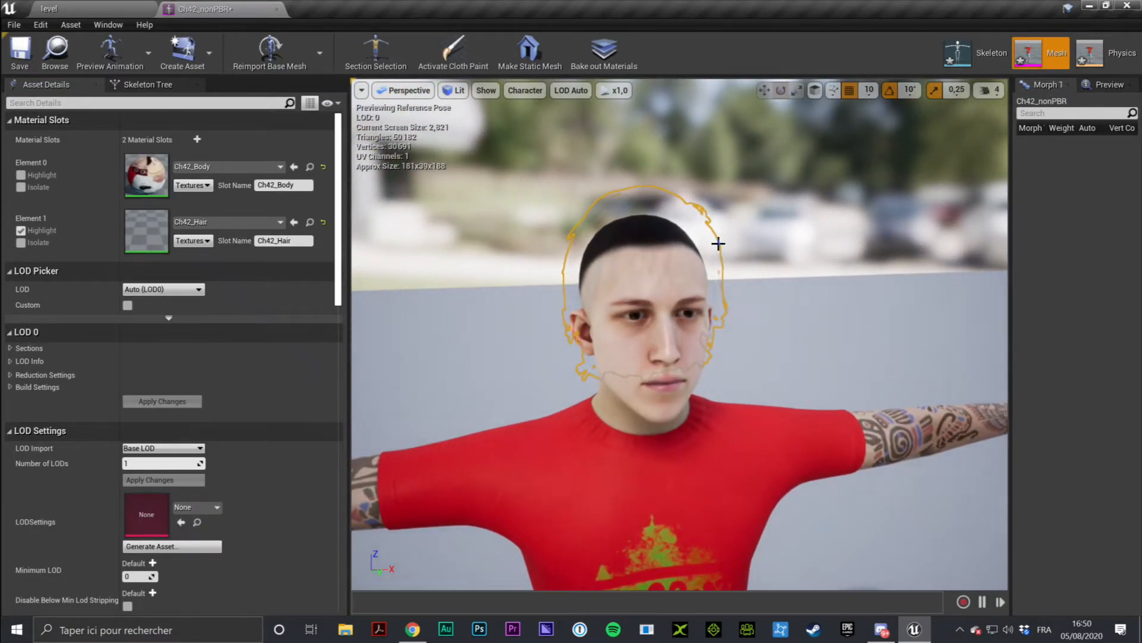
pyautogui.moveTo(653, 345); pyautogui.dragTo(623, 260, button='right')
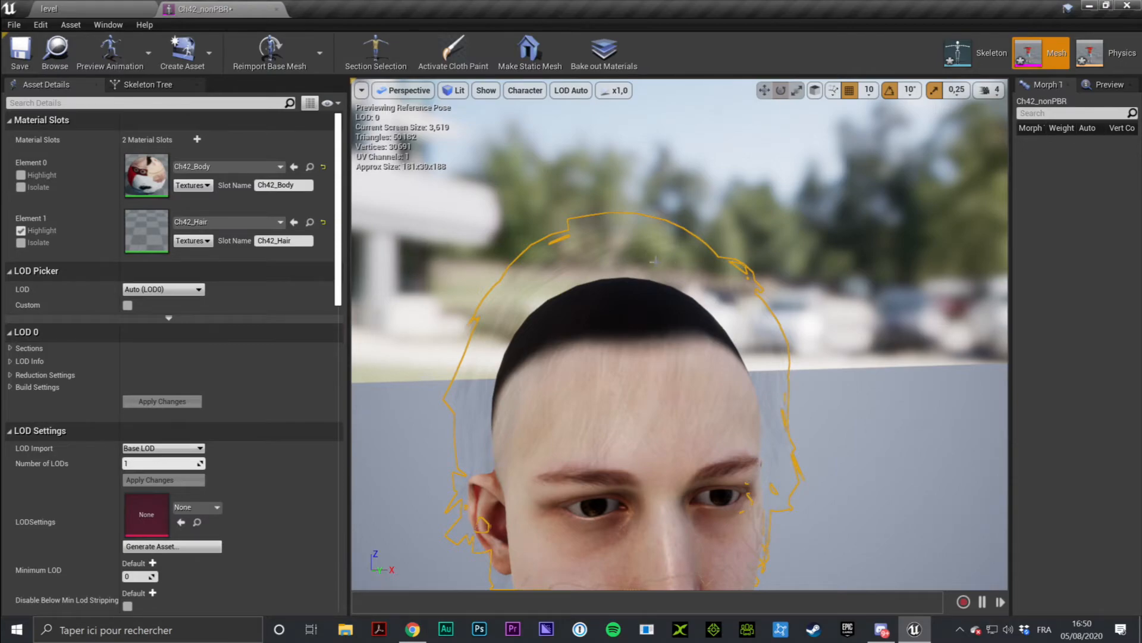
# - Turn off the Ch42_Hair highlight and isolate that slot temporarily to view the hair alone, restoring the full character after viewing
pyautogui.scroll(-5, 576, 319)
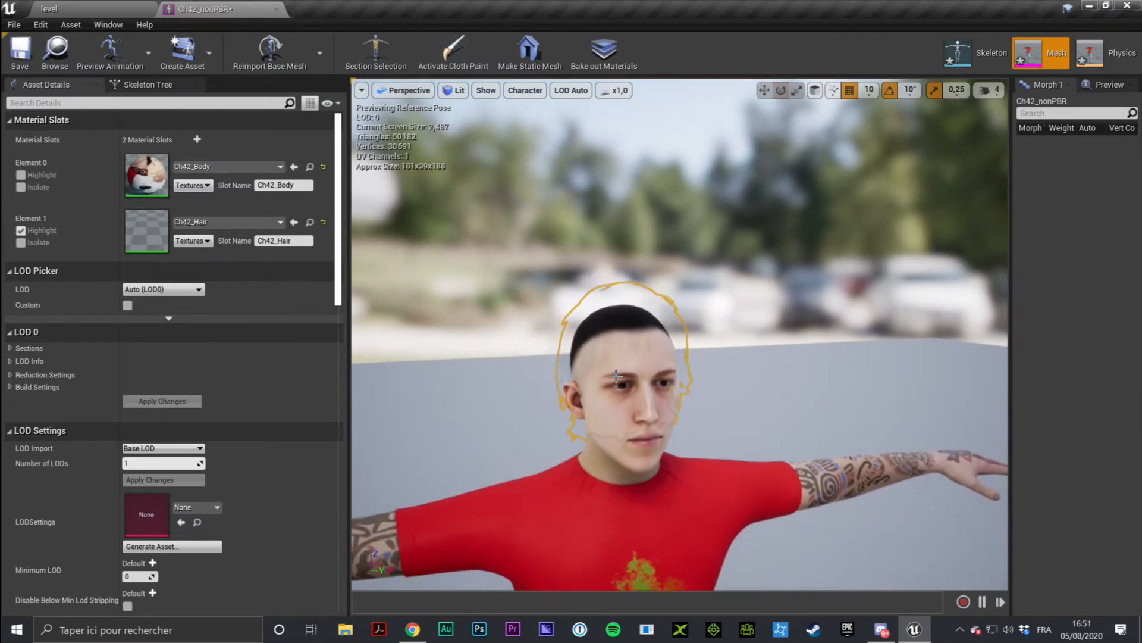
pyautogui.click(21, 231)
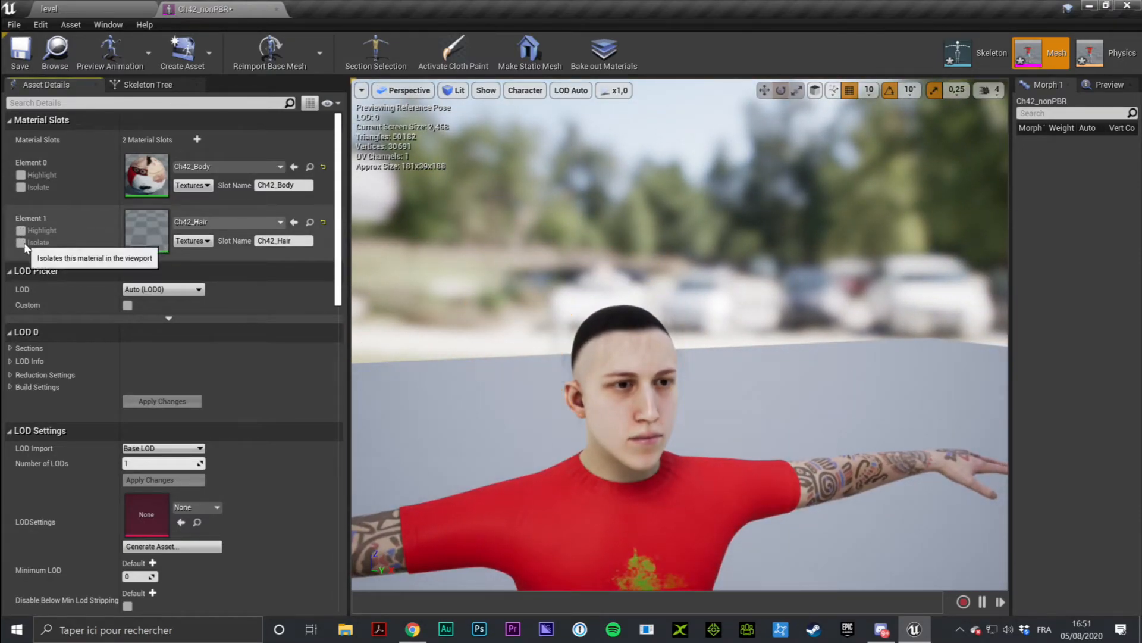
pyautogui.click(21, 242)
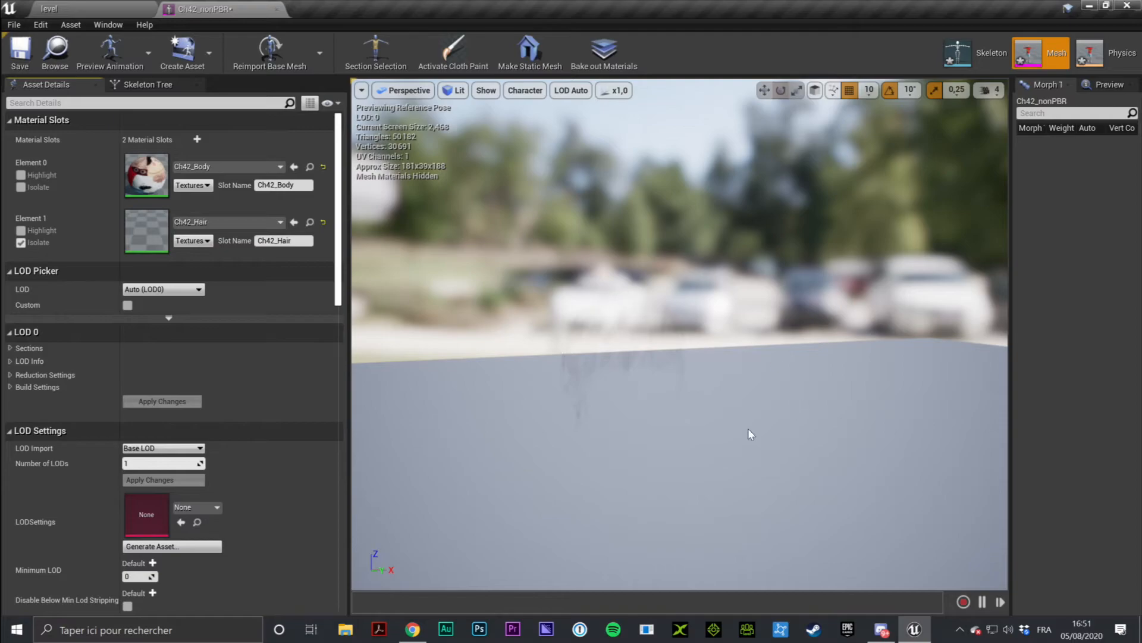
pyautogui.click(21, 242)
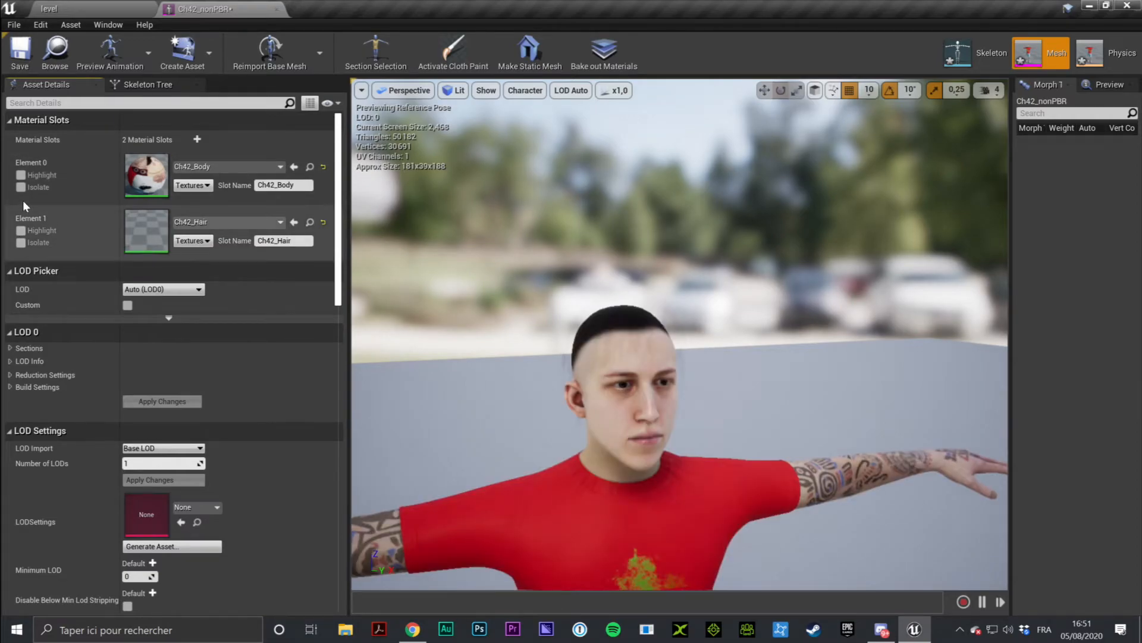
# - Isolate the Ch42_Body slot temporarily to examine the body without the hair, restoring the full character after viewing
pyautogui.click(21, 188)
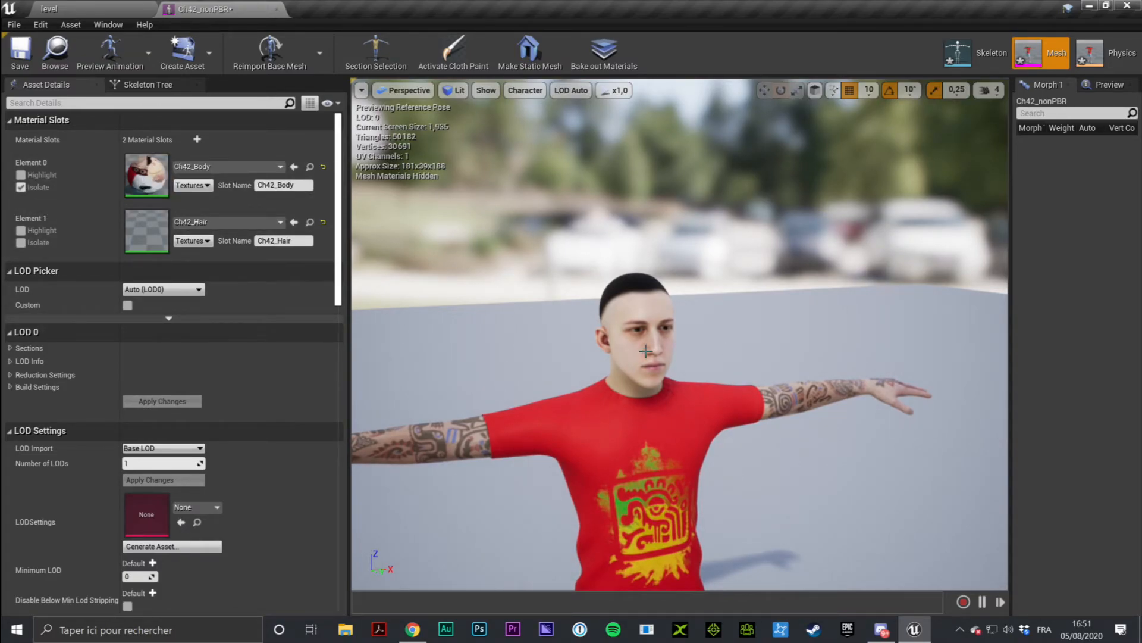
pyautogui.moveTo(642, 348); pyautogui.dragTo(670, 381)
pyautogui.moveTo(670, 381); pyautogui.dragTo(643, 405, button='right')
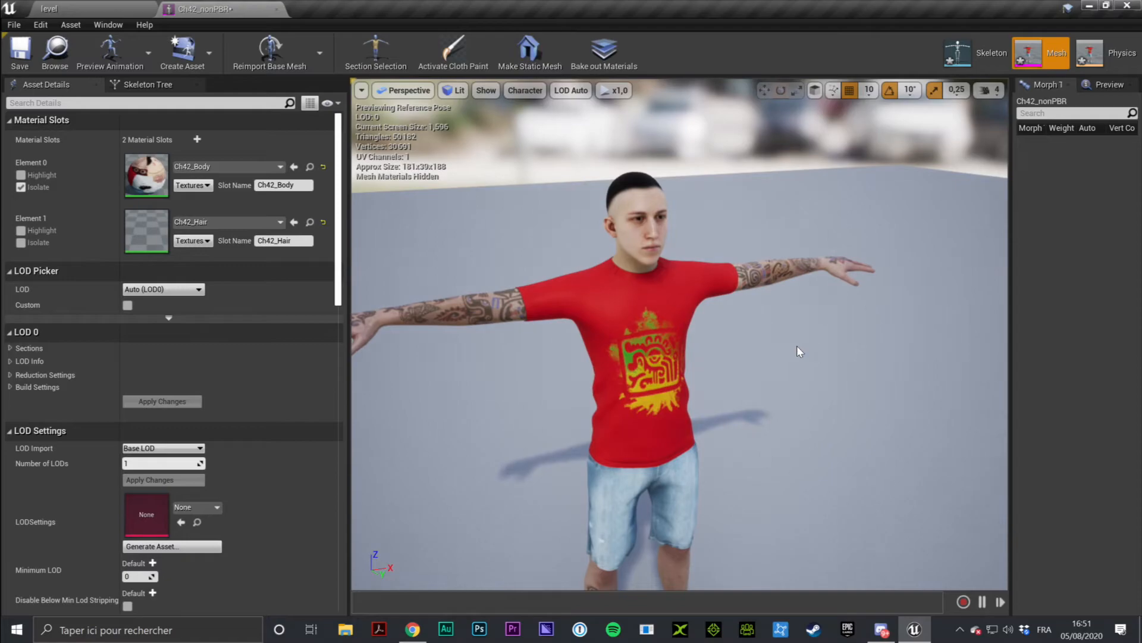
pyautogui.click(21, 187)
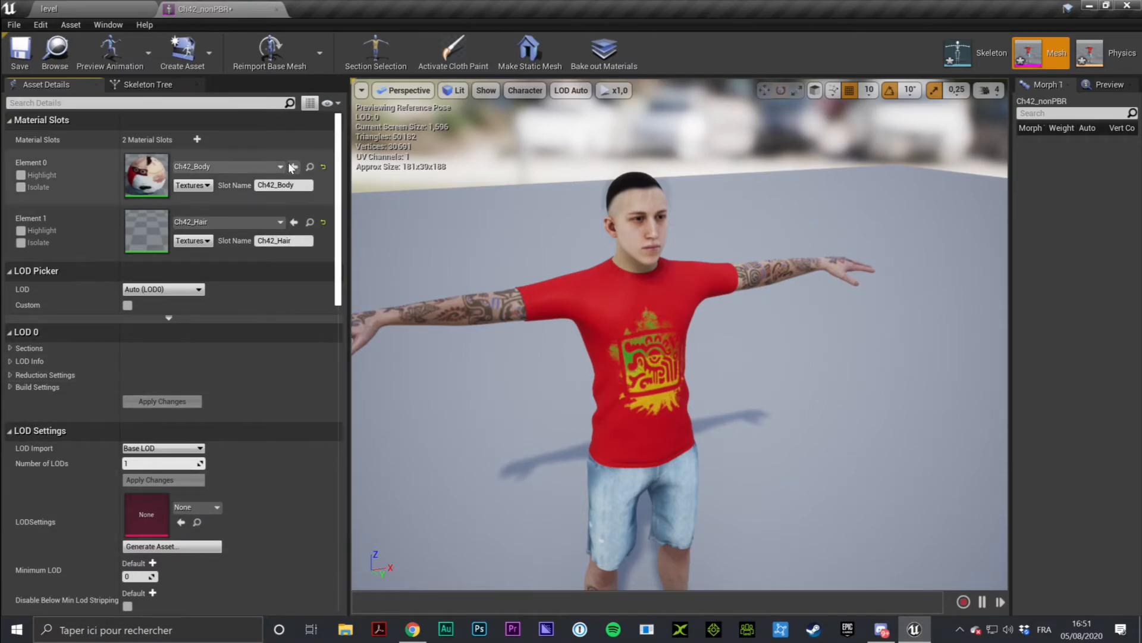
# - Save the Ch42_nonPBR skeletal mesh and close its editor
pyautogui.click(20, 50)
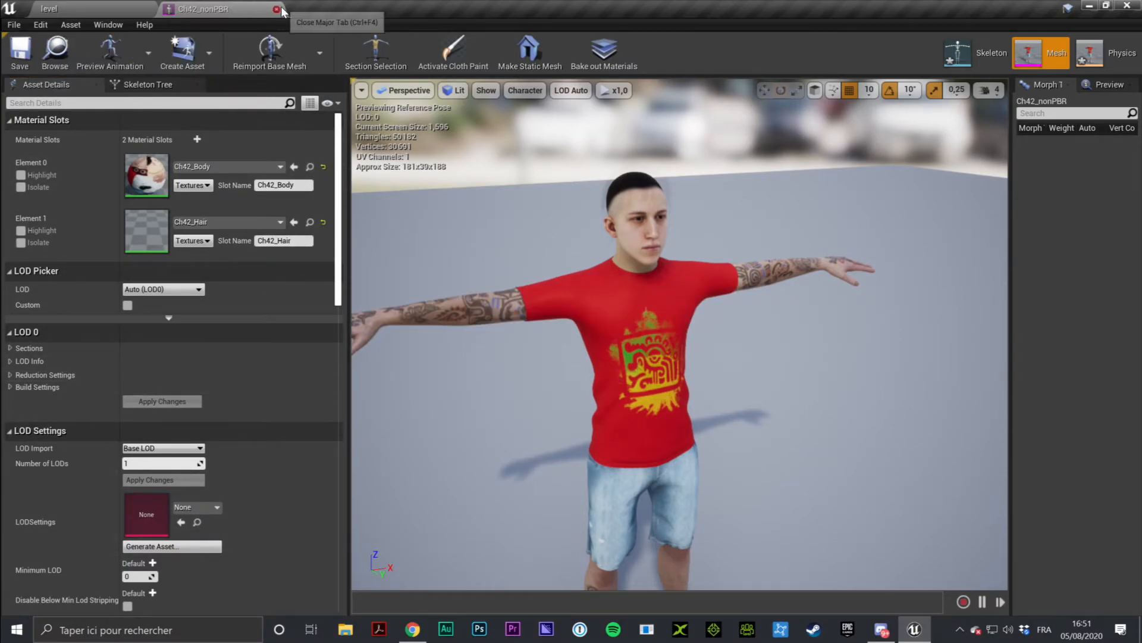
pyautogui.click(276, 10)
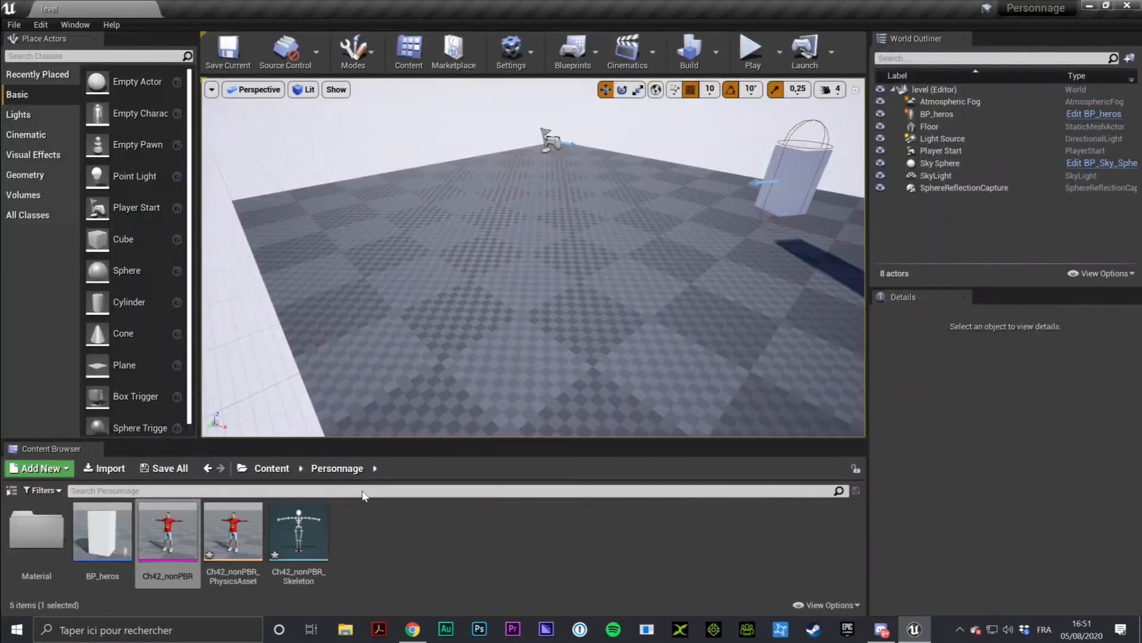
# - Open Ch42_nonPBR_PhysicsAsset, inspect the collision bodies around the character, and close the asset
pyautogui.click(161, 523)
pyautogui.doubleClick(235, 523)
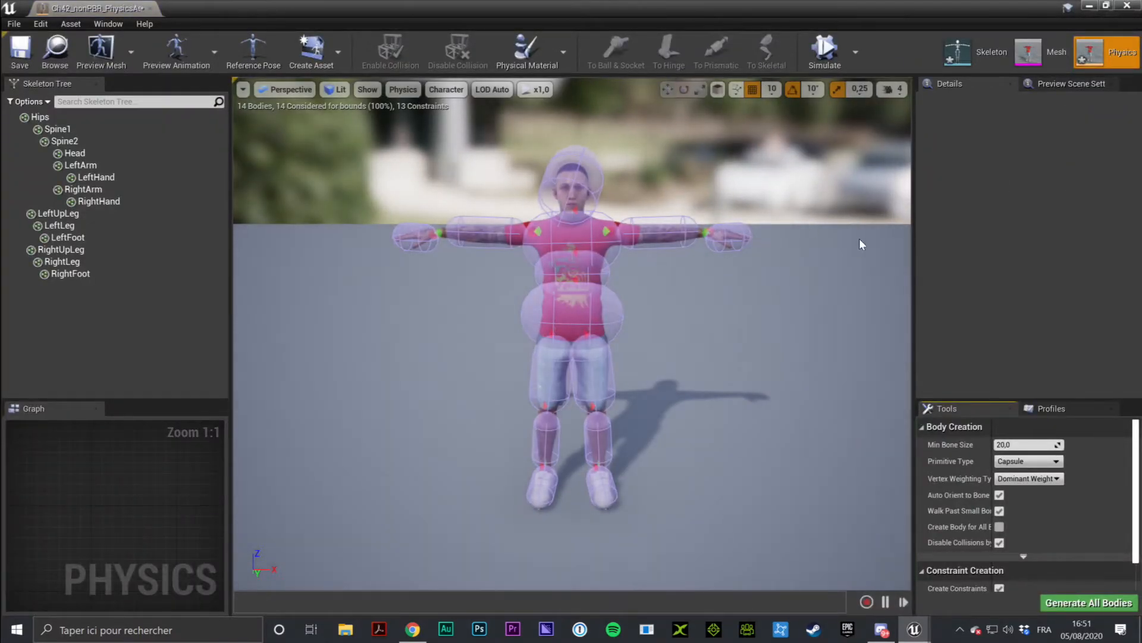
pyautogui.moveTo(736, 344)
pyautogui.mouseDown(button='right')
pyautogui.moveTo(737, 303)
pyautogui.moveTo(702, 310)
pyautogui.moveTo(723, 315)
pyautogui.moveTo(729, 336)
pyautogui.mouseUp(button='right')
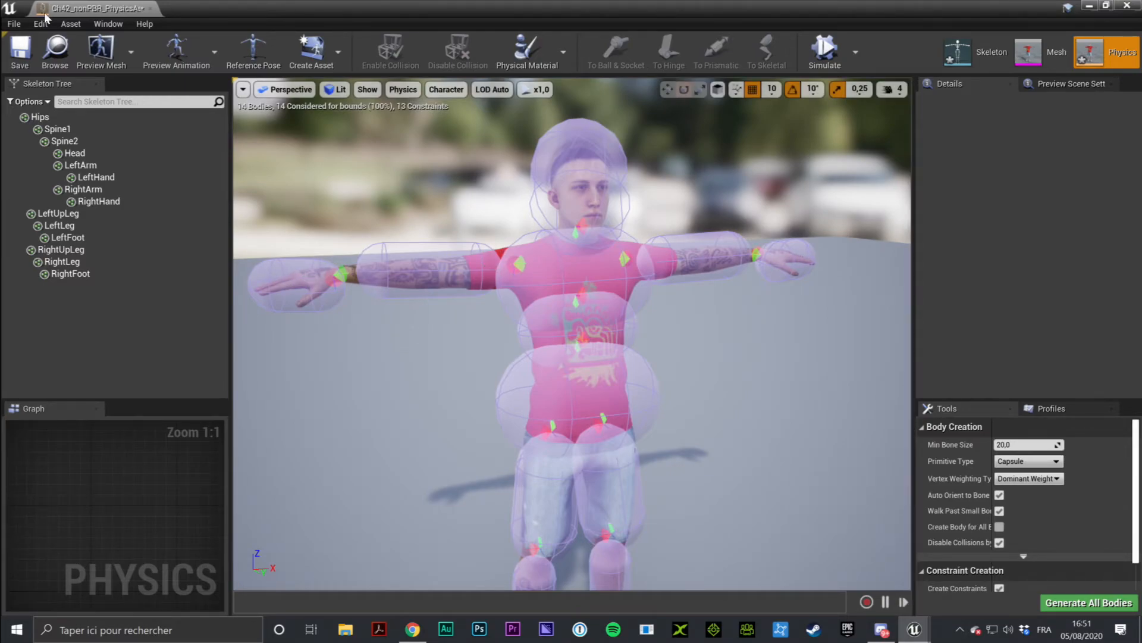
pyautogui.click(150, 8)
# - Open Ch42_nonPBR_Skeleton and examine the Spine1, LeftHand and LeftHandIndex1 bones, focusing the view on the left hand
pyautogui.click(298, 549)
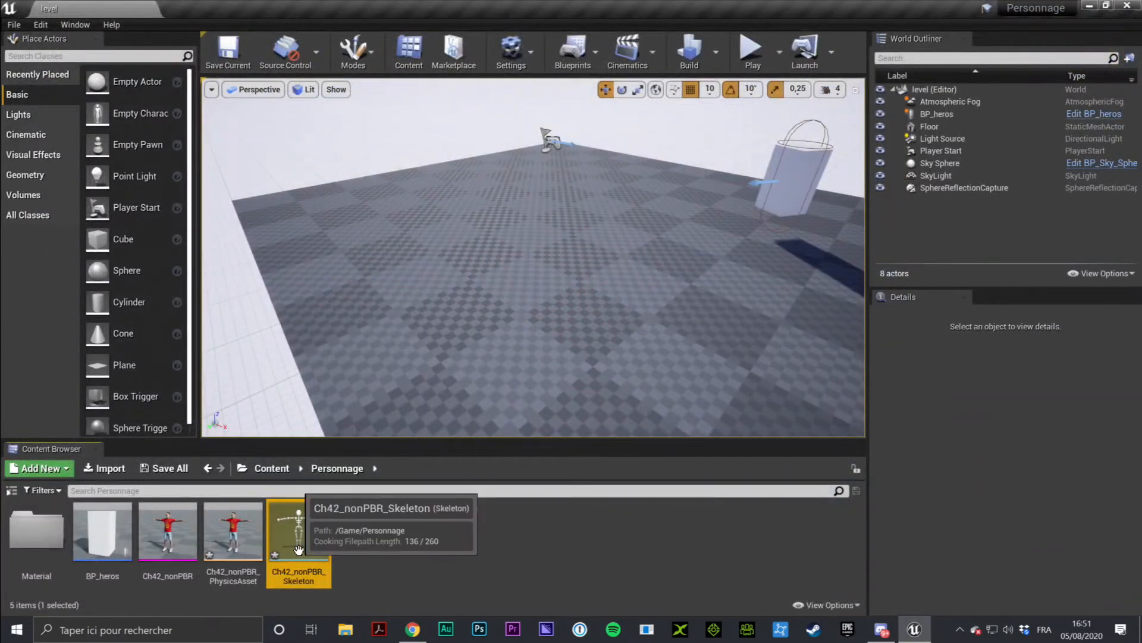
pyautogui.doubleClick(299, 549)
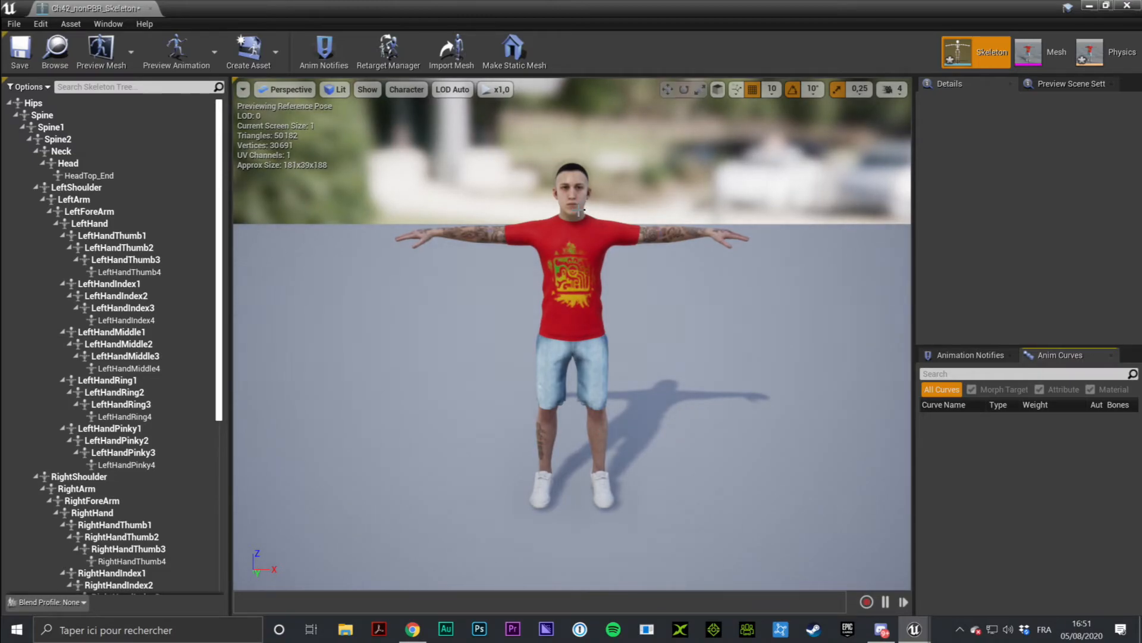
pyautogui.click(60, 127)
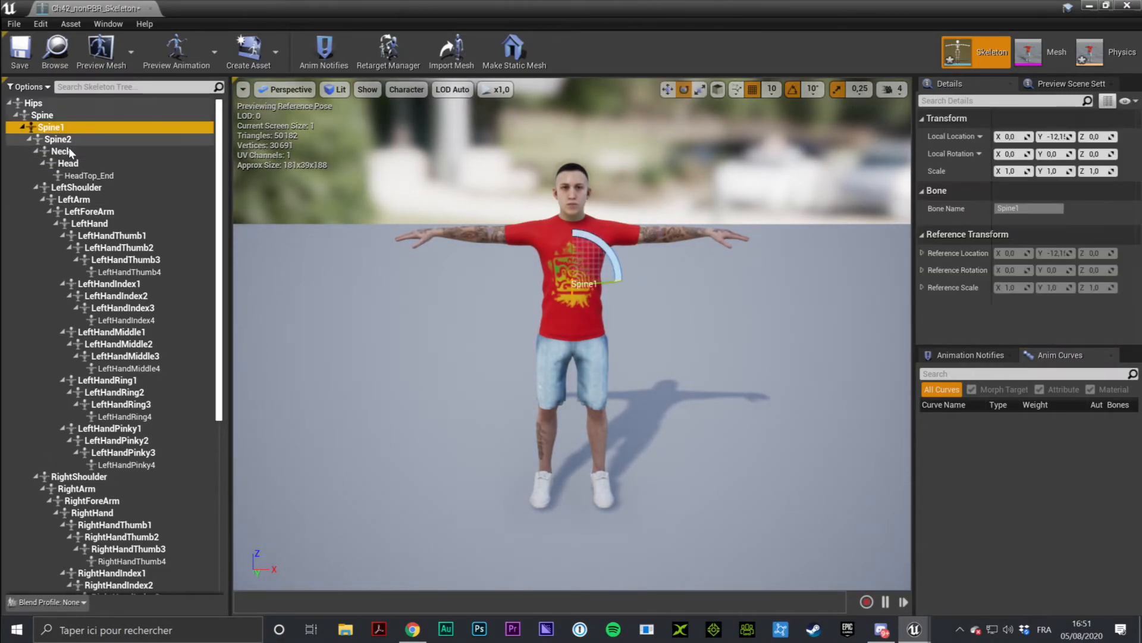
pyautogui.click(89, 223)
pyautogui.click(113, 284)
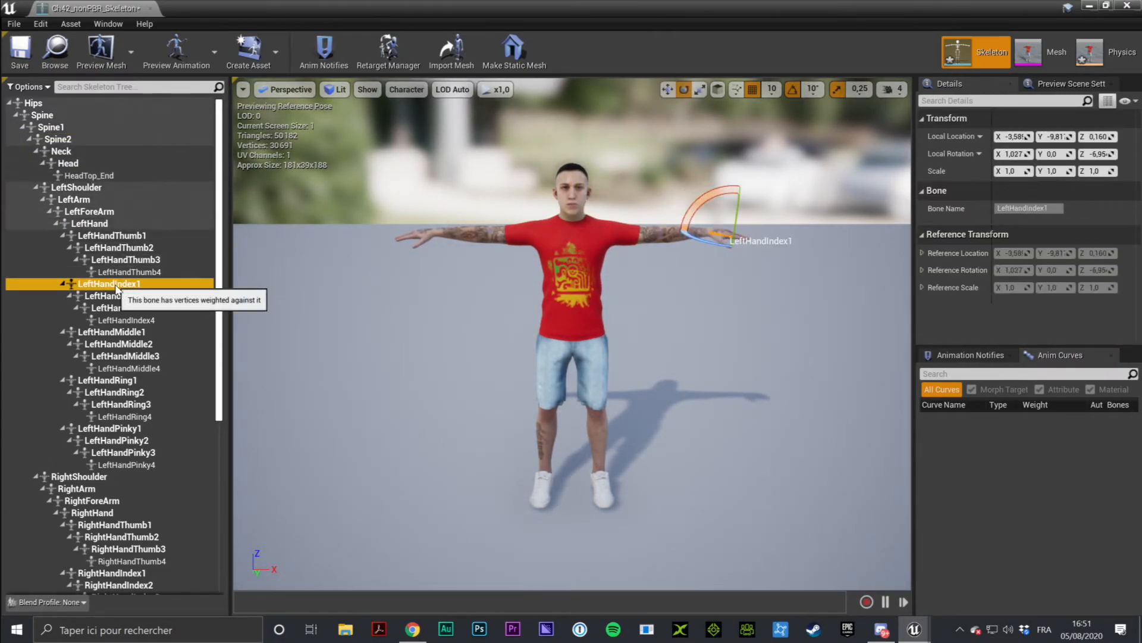
pyautogui.press('f')
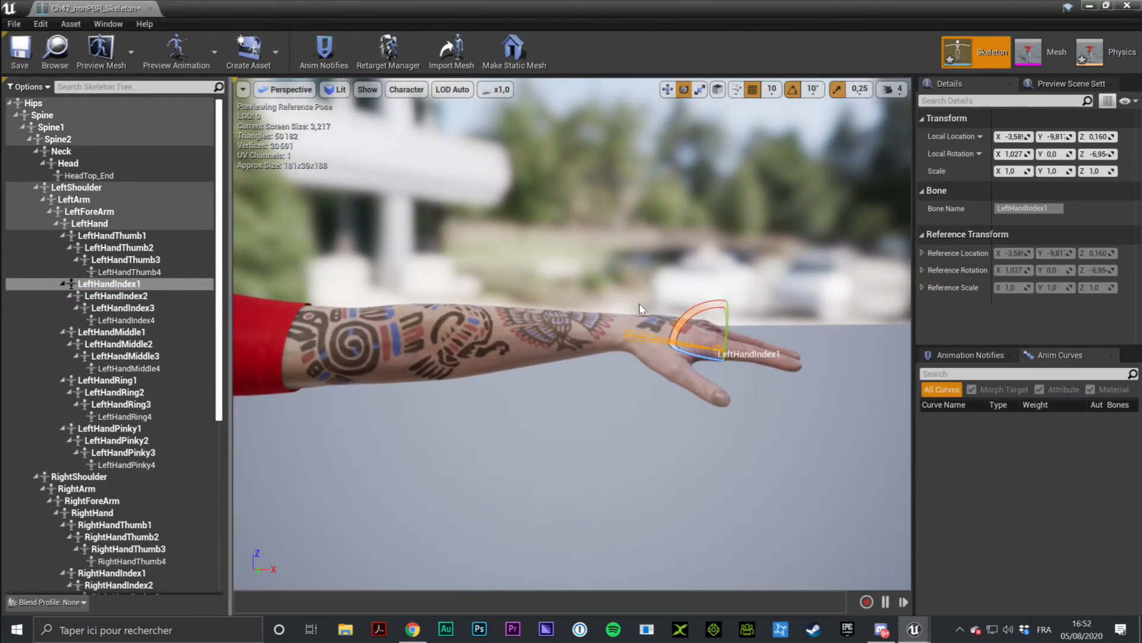
pyautogui.moveTo(564, 423); pyautogui.dragTo(512, 464, button='right')
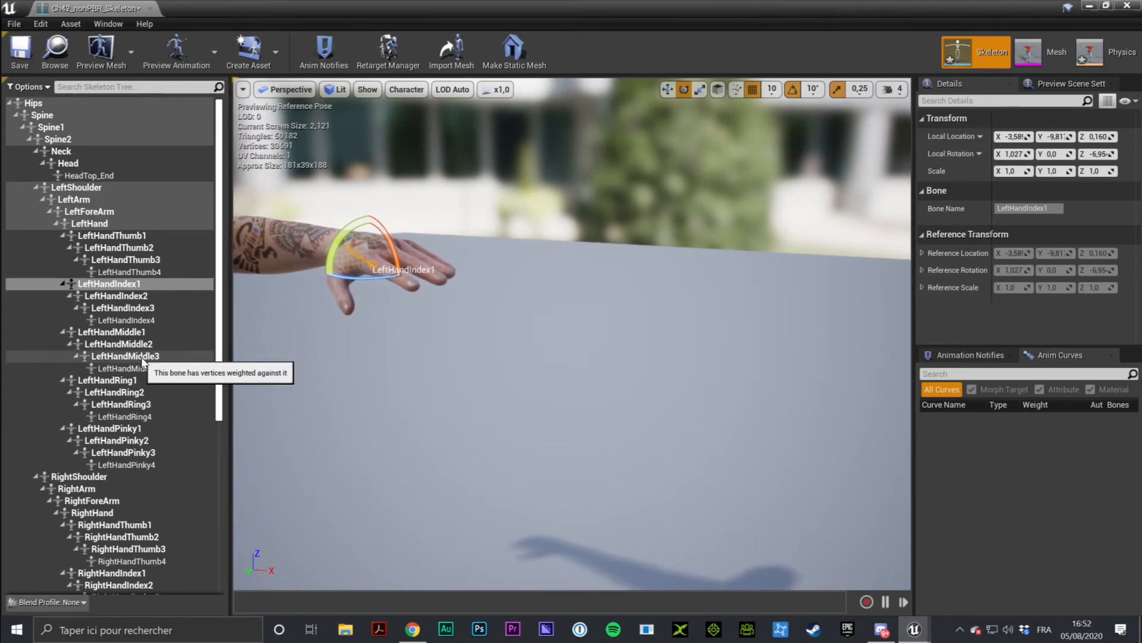
# - Focus on the LeftHandMiddle3 bone, rotate it to test the finger's movement, and undo the rotation
pyautogui.click(141, 357)
pyautogui.moveTo(345, 369); pyautogui.dragTo(309, 327, button='right')
pyautogui.press('f')
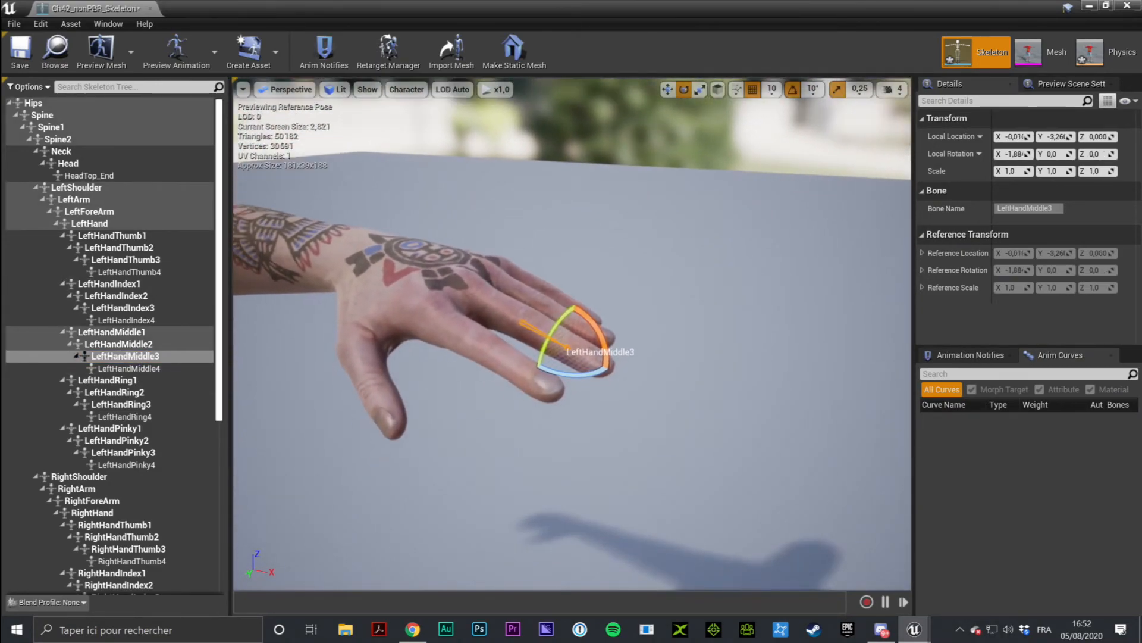
pyautogui.moveTo(596, 331); pyautogui.dragTo(586, 372)
pyautogui.hotkey('ctrl', 'z')
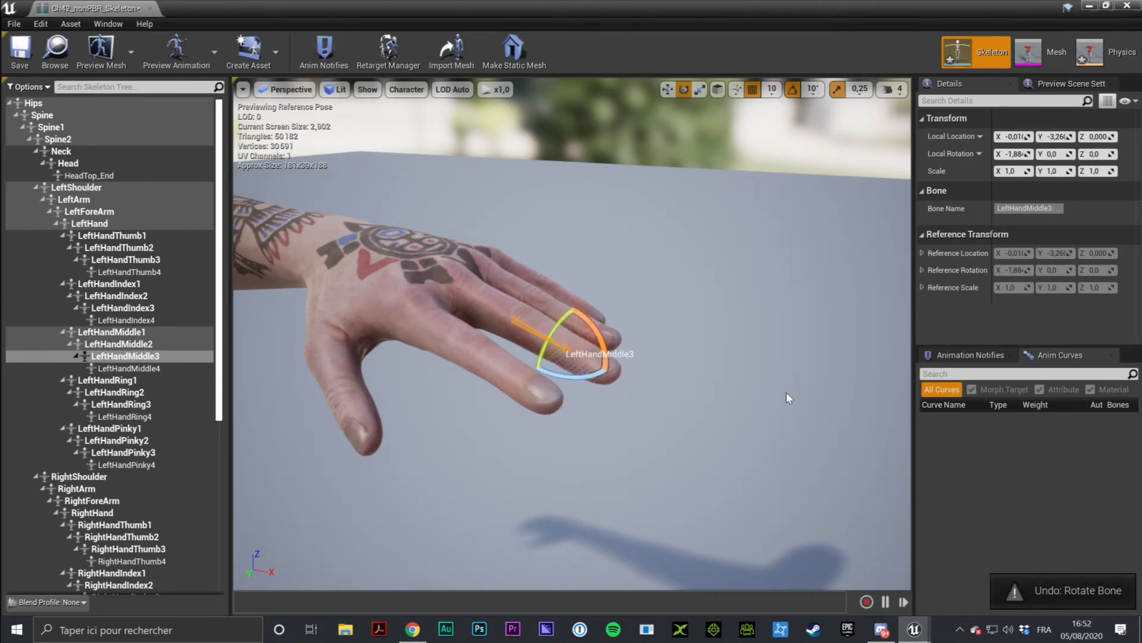
# - Rotate the RightShoulder bone to test the arm's movement, undo the rotation, and close the skeleton editor
pyautogui.moveTo(684, 365); pyautogui.dragTo(595, 387, button='right')
pyautogui.moveTo(334, 425); pyautogui.dragTo(381, 431, button='right')
pyautogui.click(71, 476)
pyautogui.press('f')
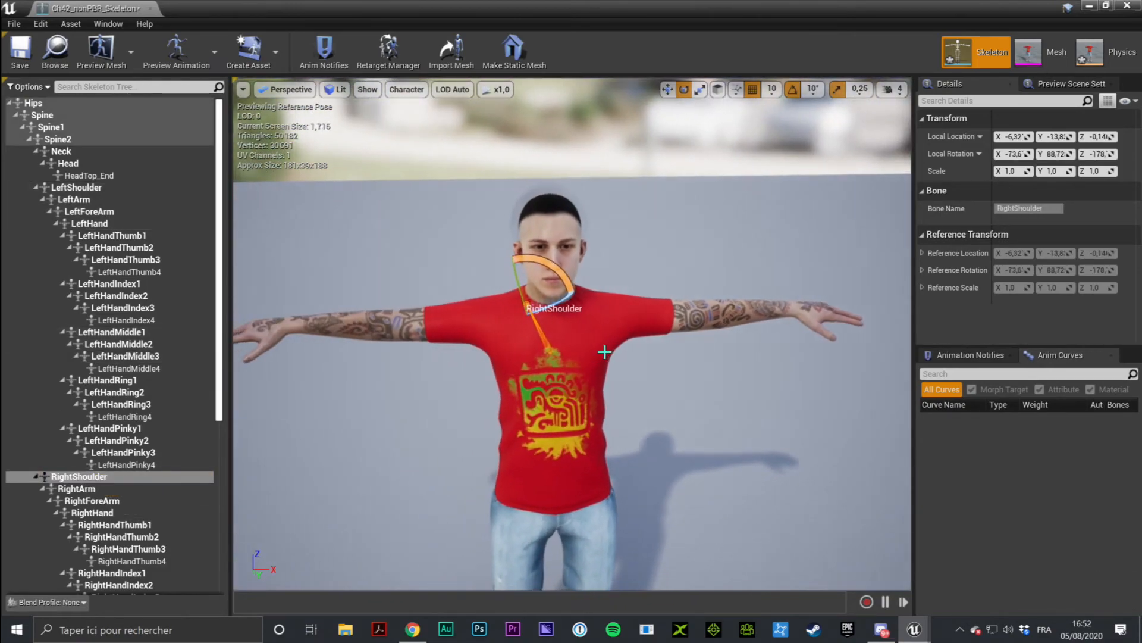
pyautogui.moveTo(557, 272); pyautogui.dragTo(676, 352)
pyautogui.hotkey('ctrl', 'z')
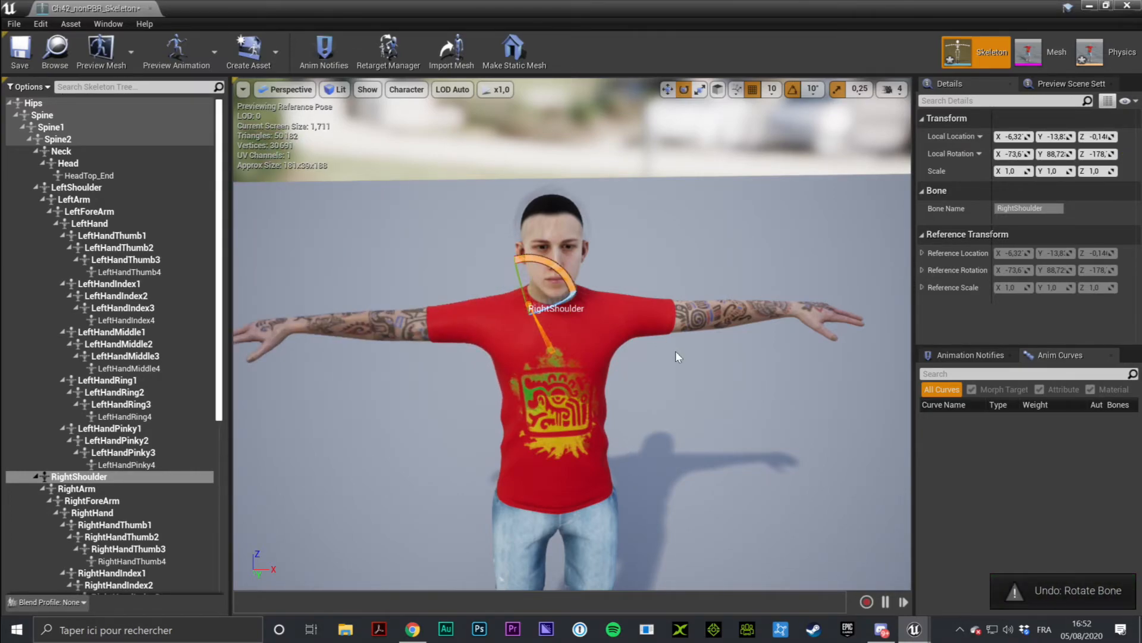
pyautogui.click(150, 9)
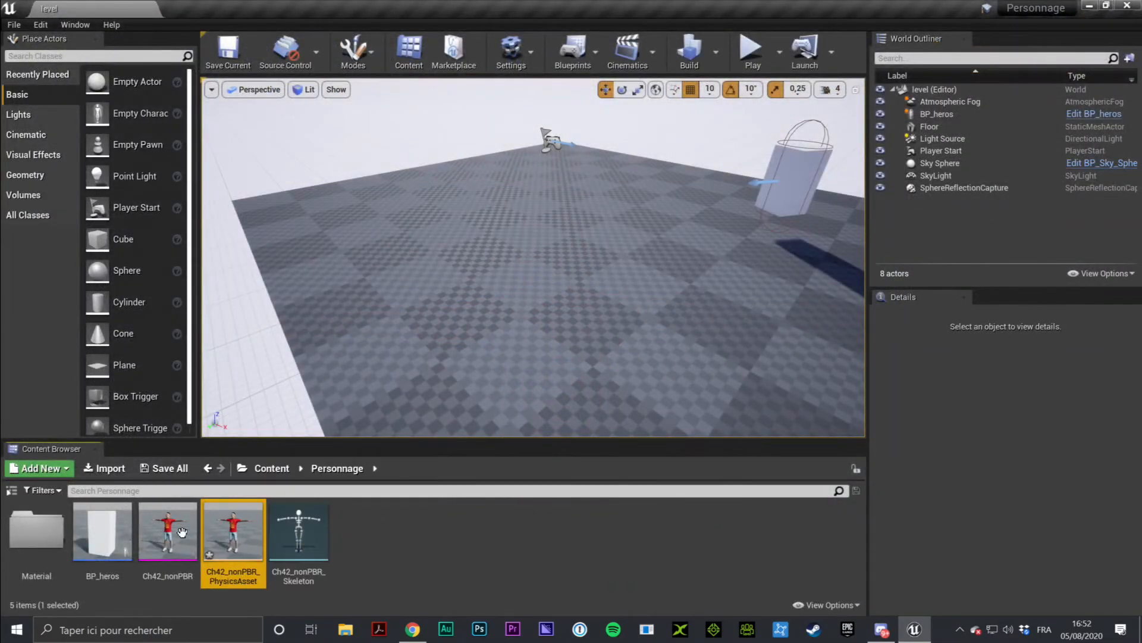
# - Open the Ch42_nonPBR mesh, switch among its Skeleton, Physics and Mesh editors to compare them, and close them all
pyautogui.click(284, 532)
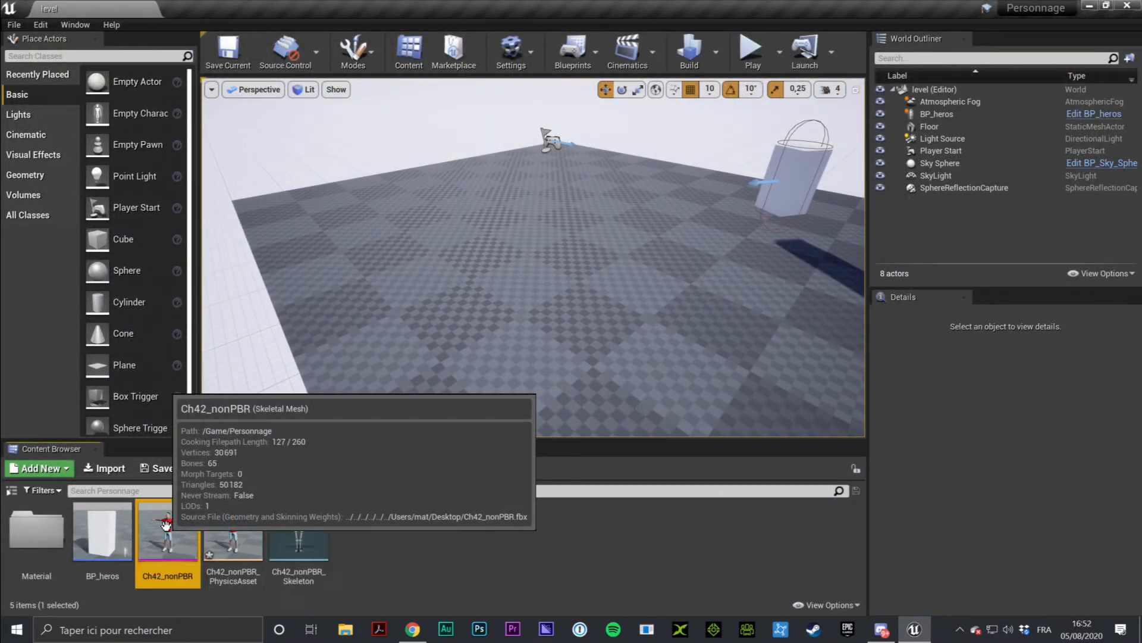
pyautogui.doubleClick(166, 526)
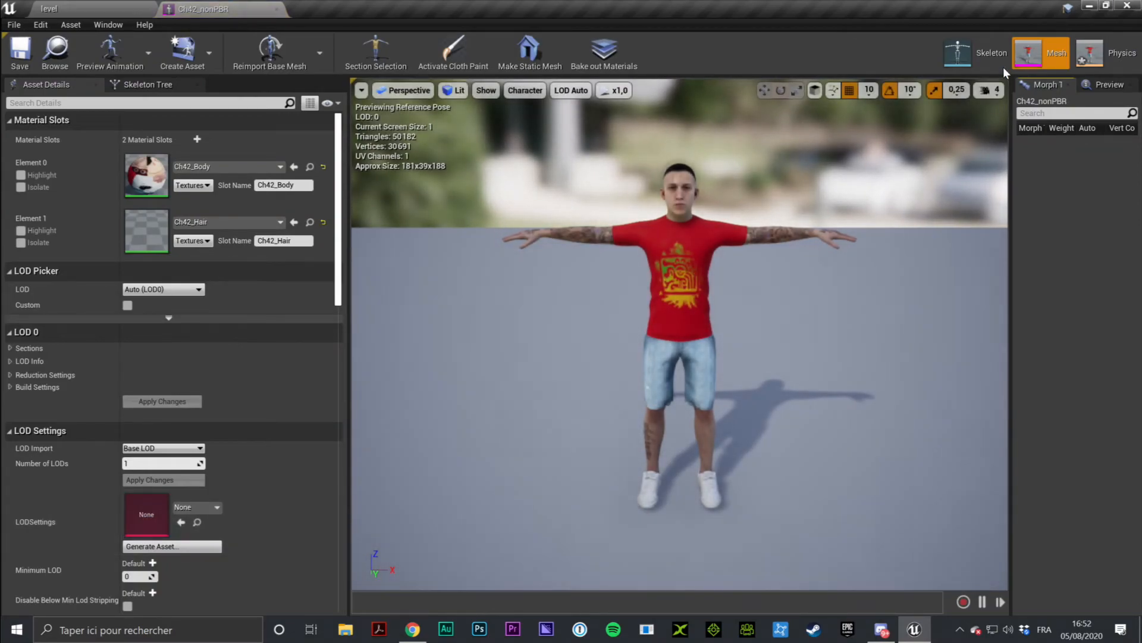
pyautogui.click(967, 53)
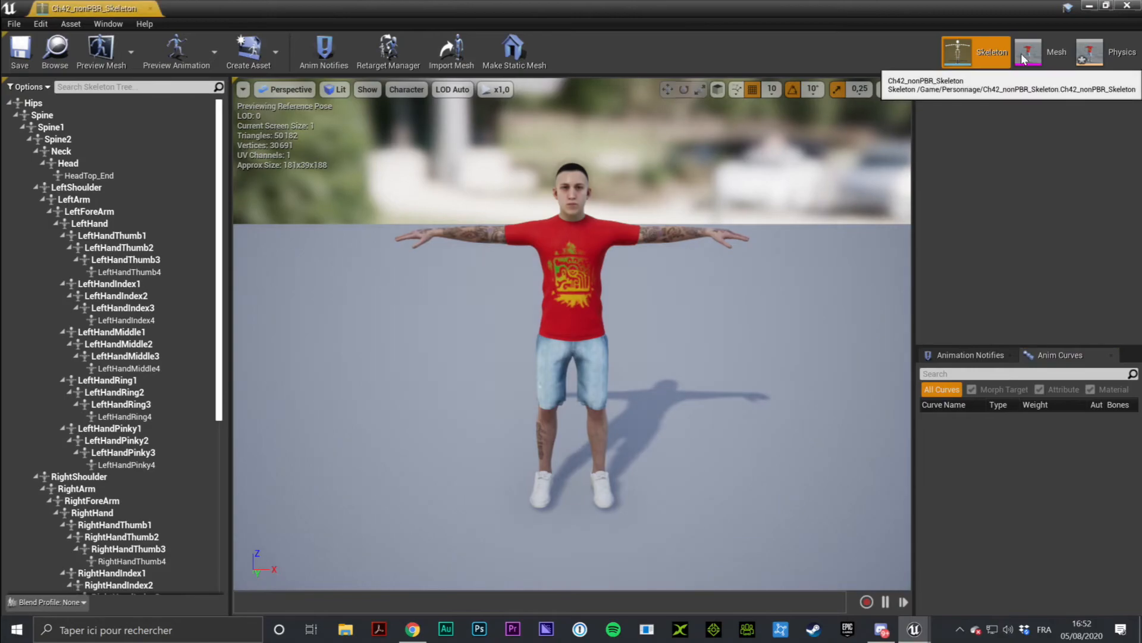
pyautogui.click(1101, 52)
pyautogui.click(990, 52)
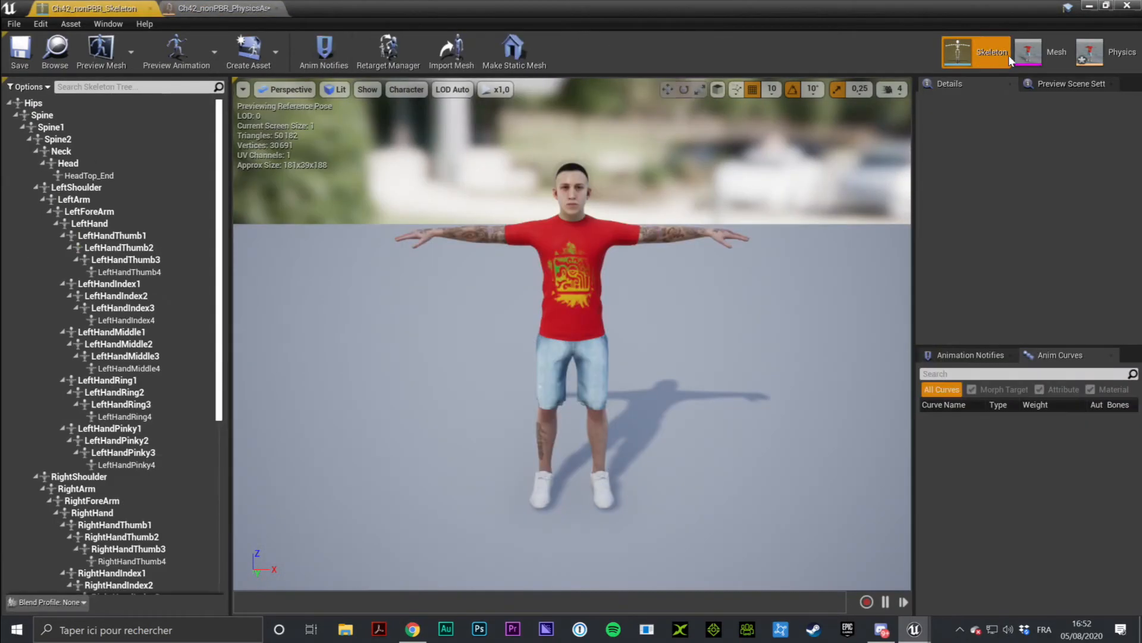
pyautogui.click(1101, 53)
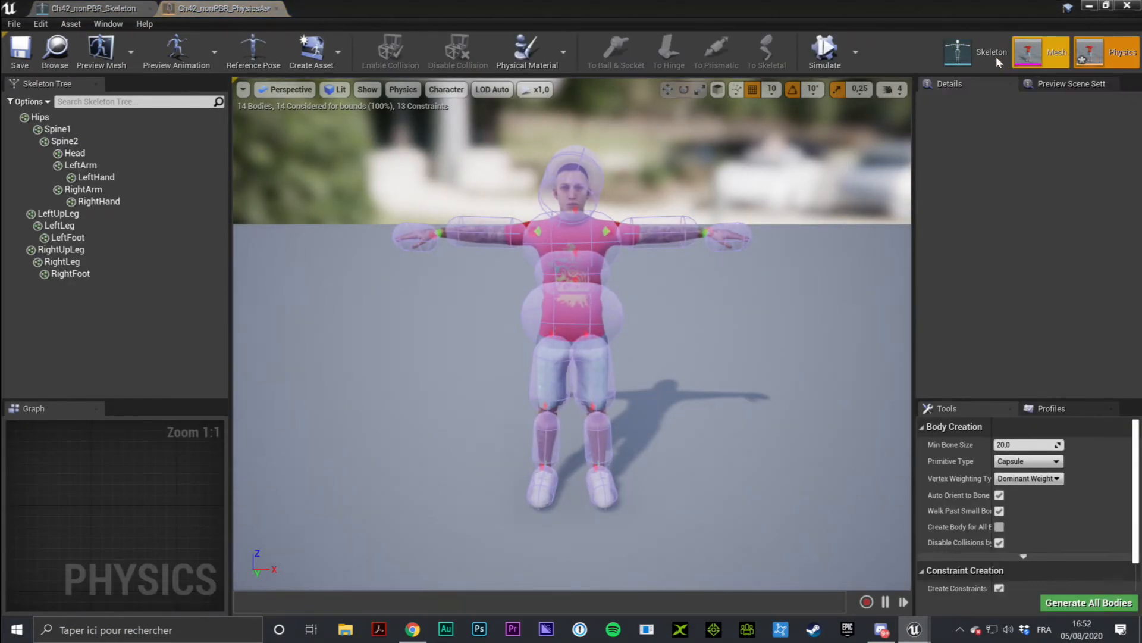
pyautogui.click(1056, 53)
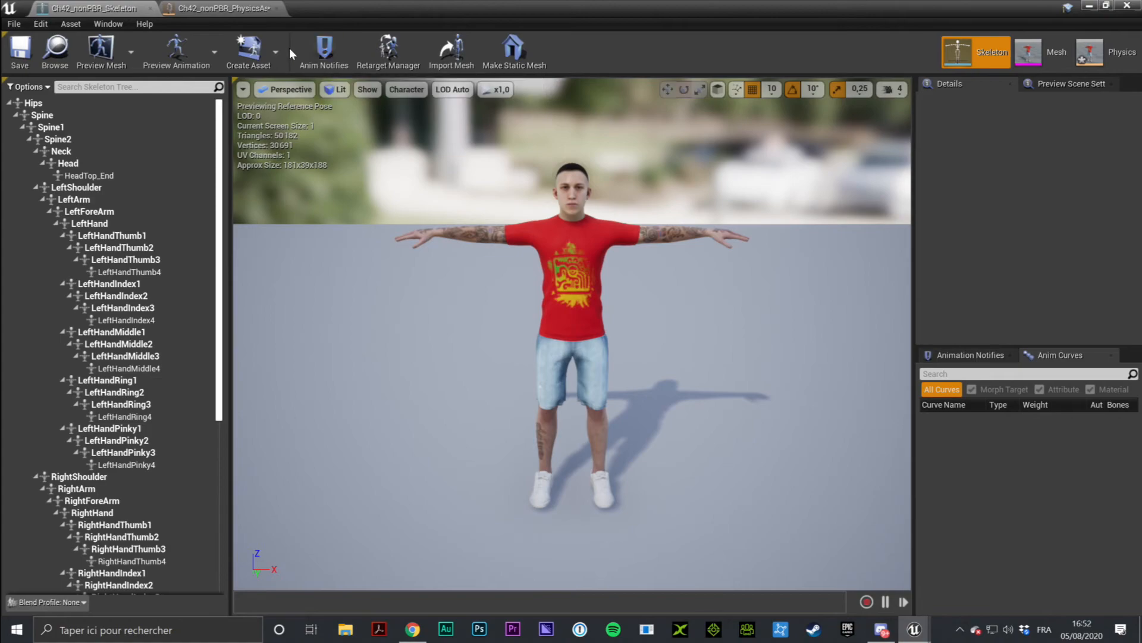
pyautogui.click(150, 9)
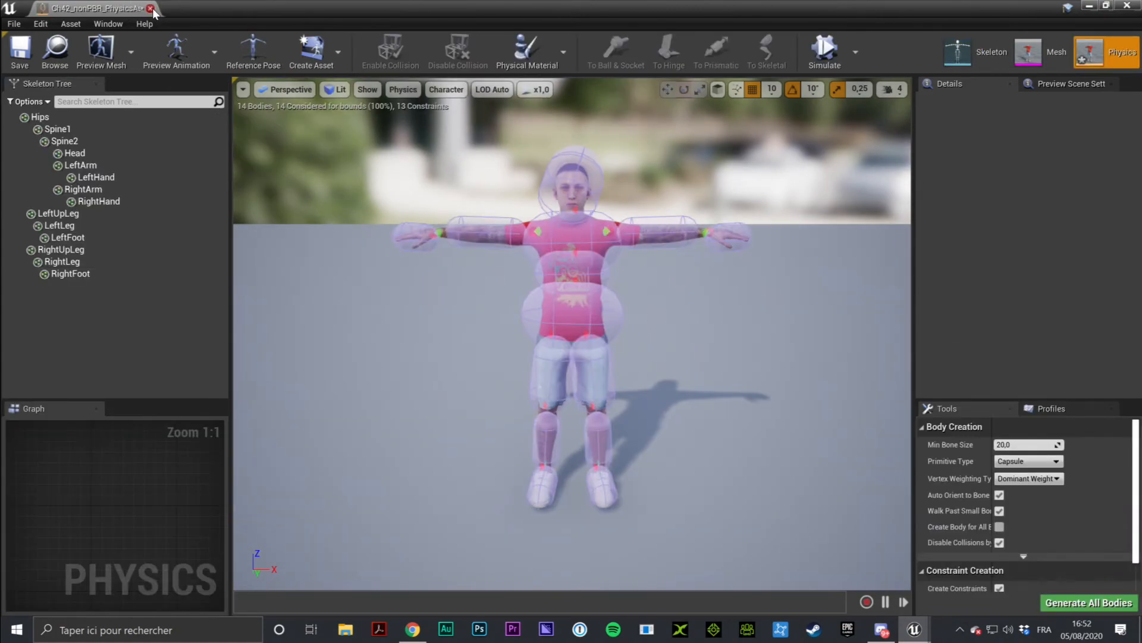
pyautogui.click(150, 9)
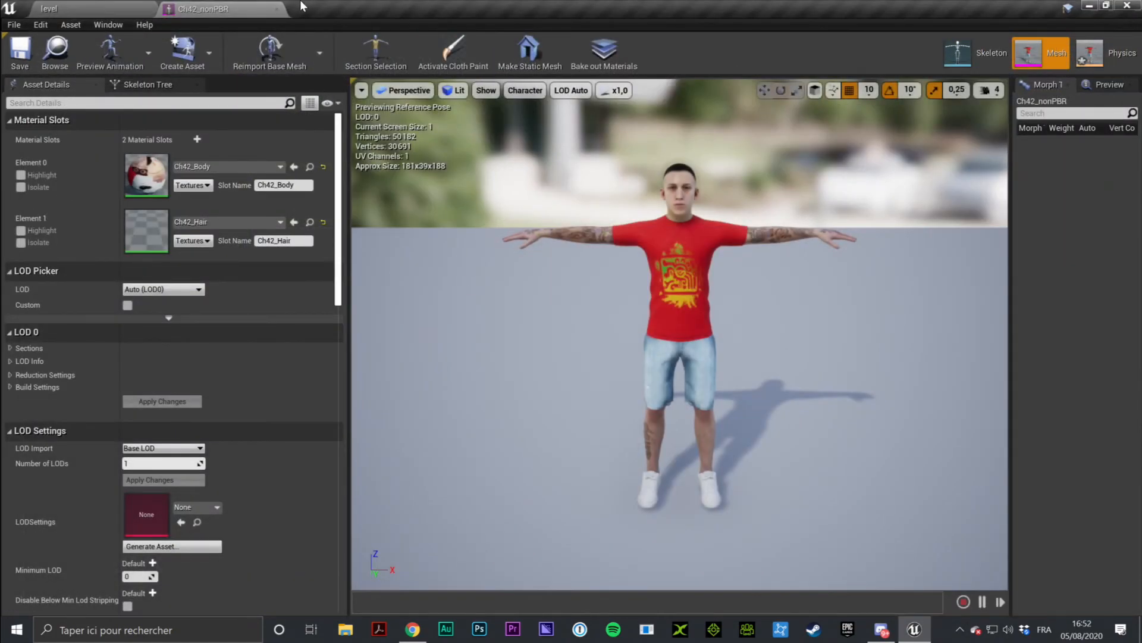
pyautogui.click(277, 9)
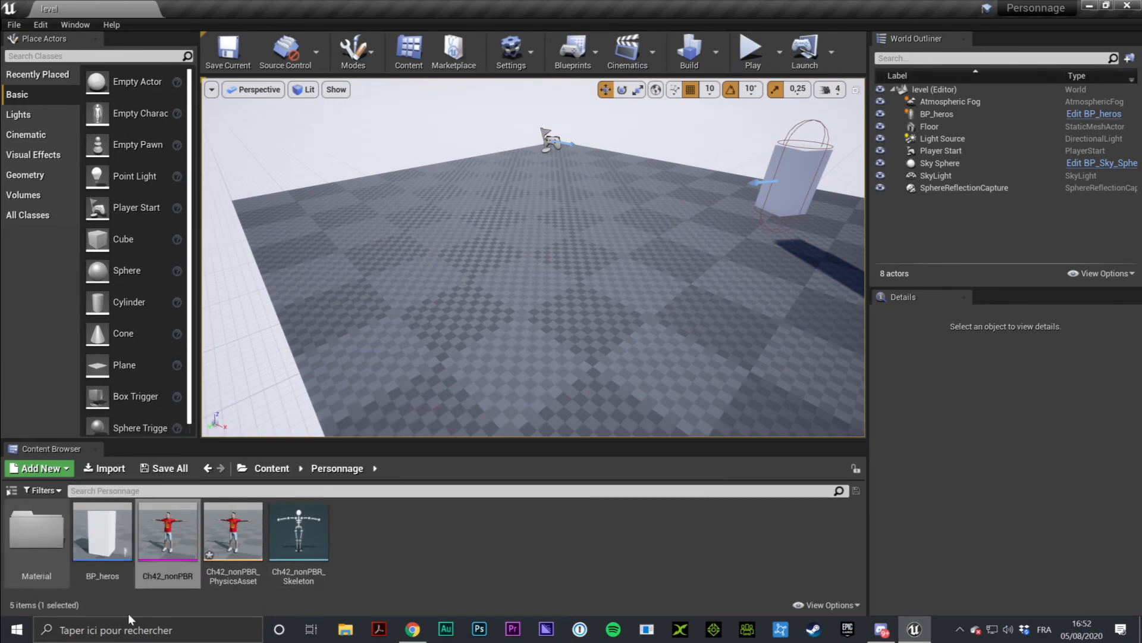
# - Reopen the Ch42_nonPBR mesh, inspect the hair on its head up close, and switch to Chrome to compare it with Mixamo's Bryce preview
pyautogui.doubleClick(167, 532)
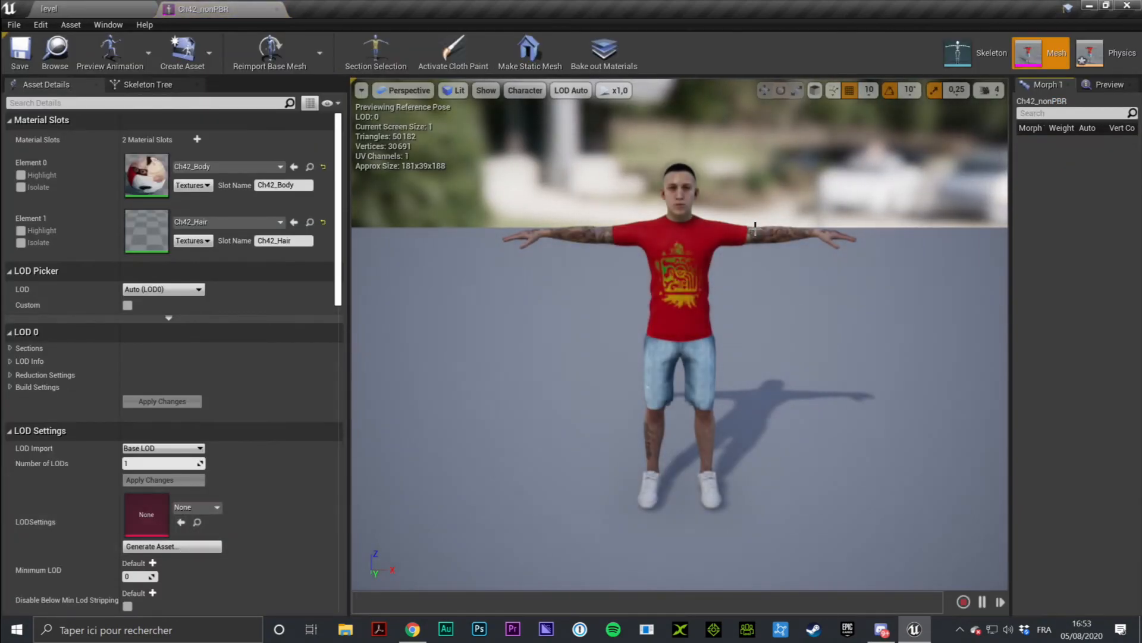
pyautogui.scroll(5, 640, 216)
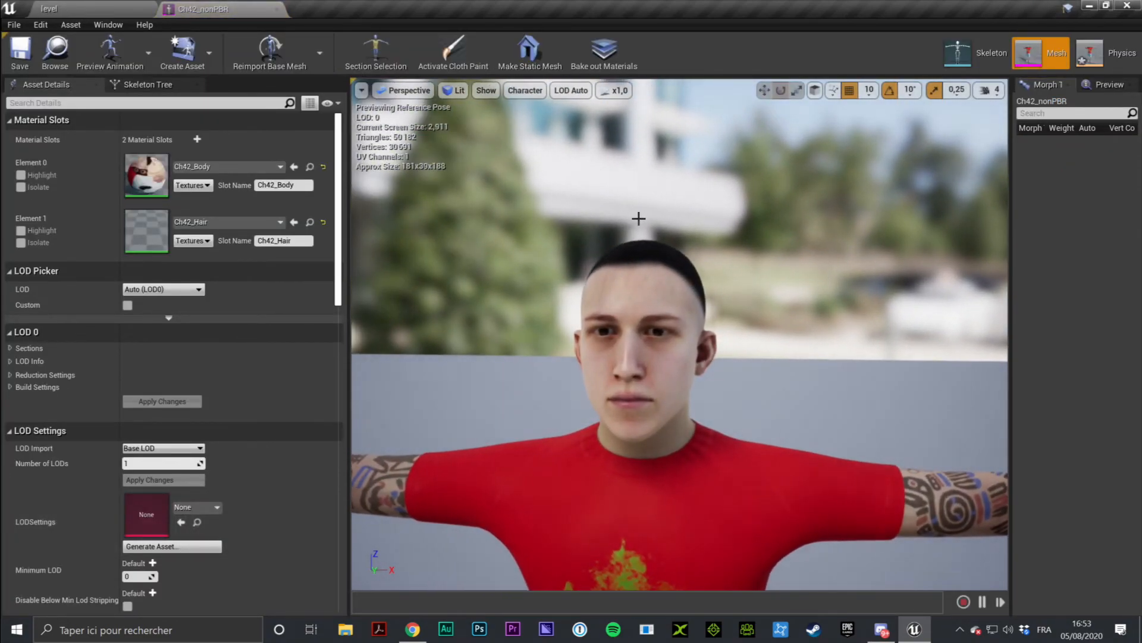
pyautogui.moveTo(640, 215); pyautogui.dragTo(792, 238, button='right')
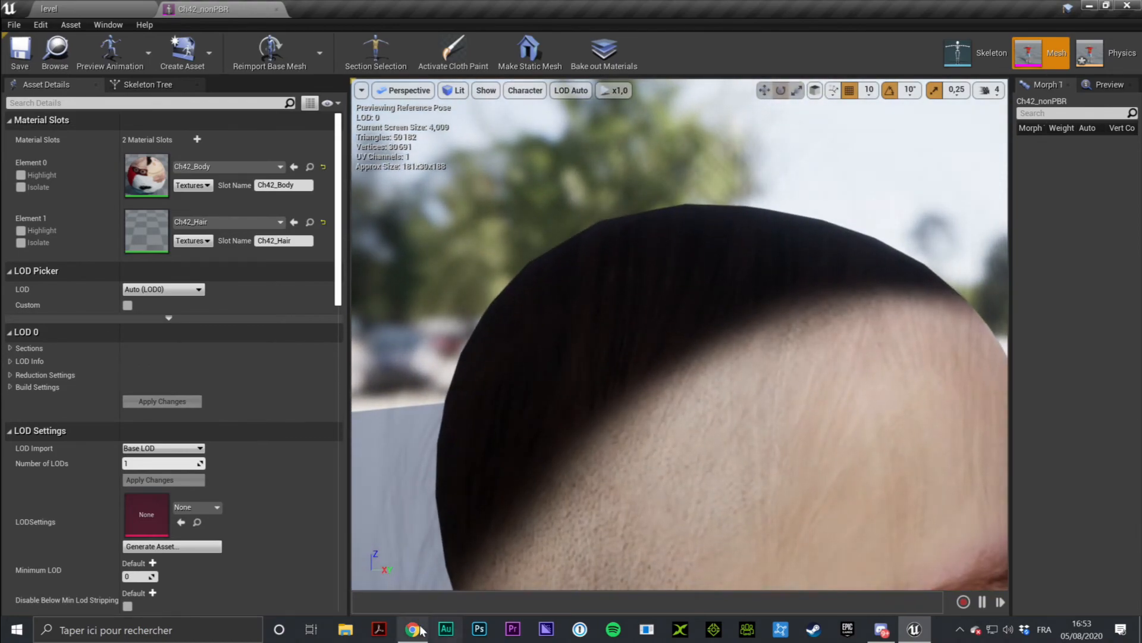
pyautogui.click(412, 629)
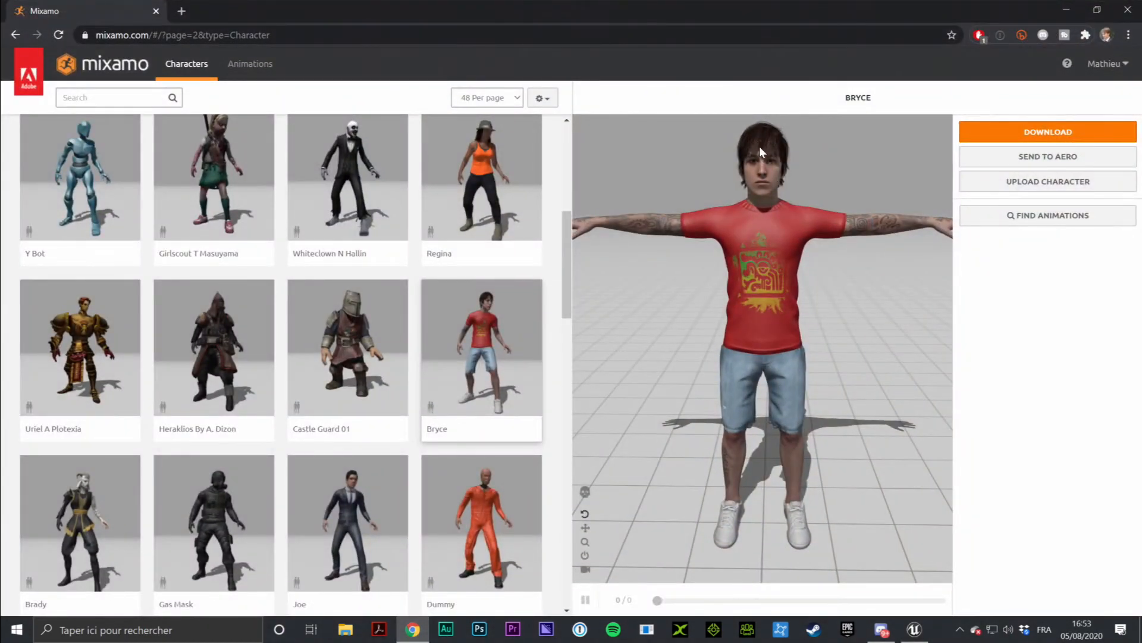
# - Switch back to Unreal Engine, open the mesh's Ch42_Body material, and move the diffuse and glossiness Texture Sample nodes to the material node's left side
pyautogui.click(1068, 9)
pyautogui.moveTo(723, 307); pyautogui.dragTo(669, 268, button='right')
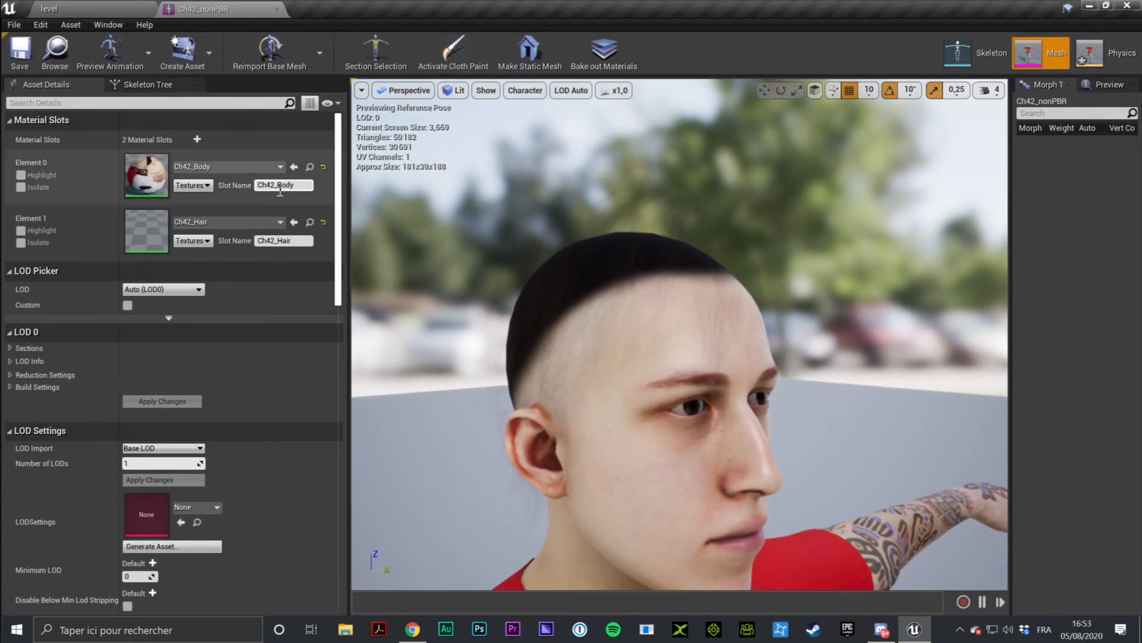
pyautogui.doubleClick(145, 173)
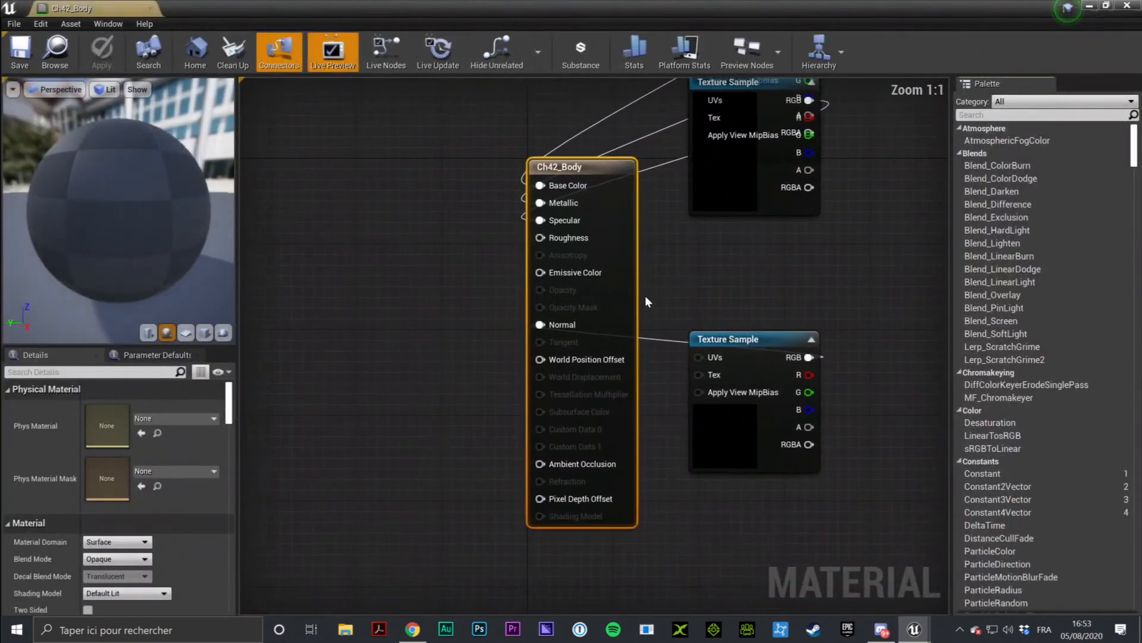
pyautogui.moveTo(695, 240); pyautogui.dragTo(320, 304)
pyautogui.moveTo(463, 318); pyautogui.dragTo(576, 238, button='right')
pyautogui.moveTo(819, 223); pyautogui.dragTo(455, 407)
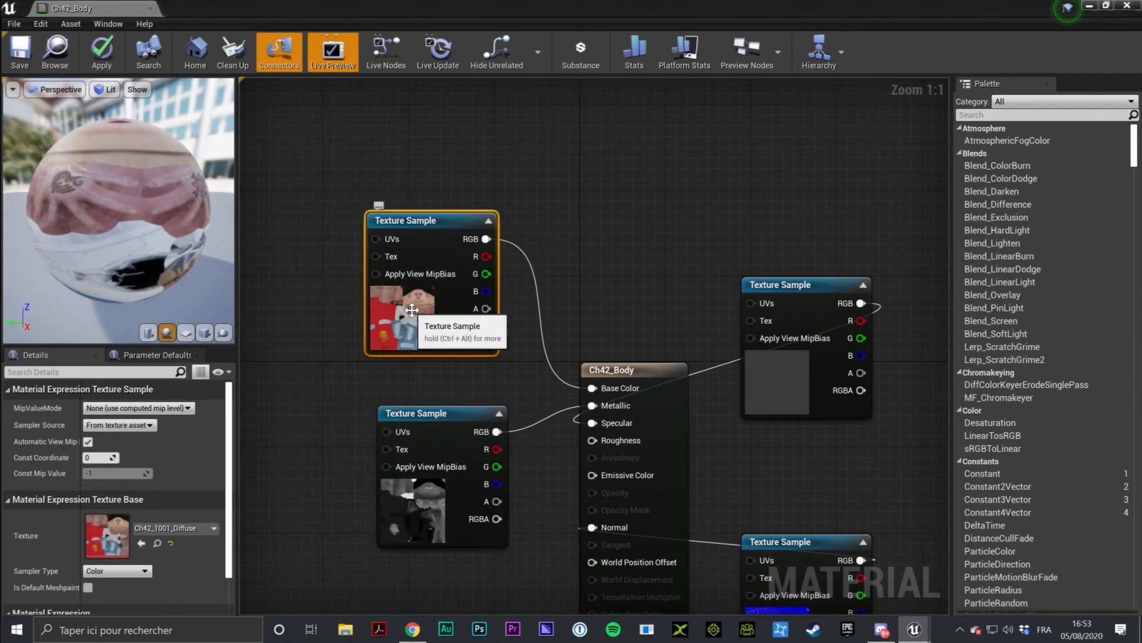
# - Open the Ch42_1001_Diffuse texture to examine it, close it, and close the Ch42_Body material with its changes applied
pyautogui.doubleClick(111, 524)
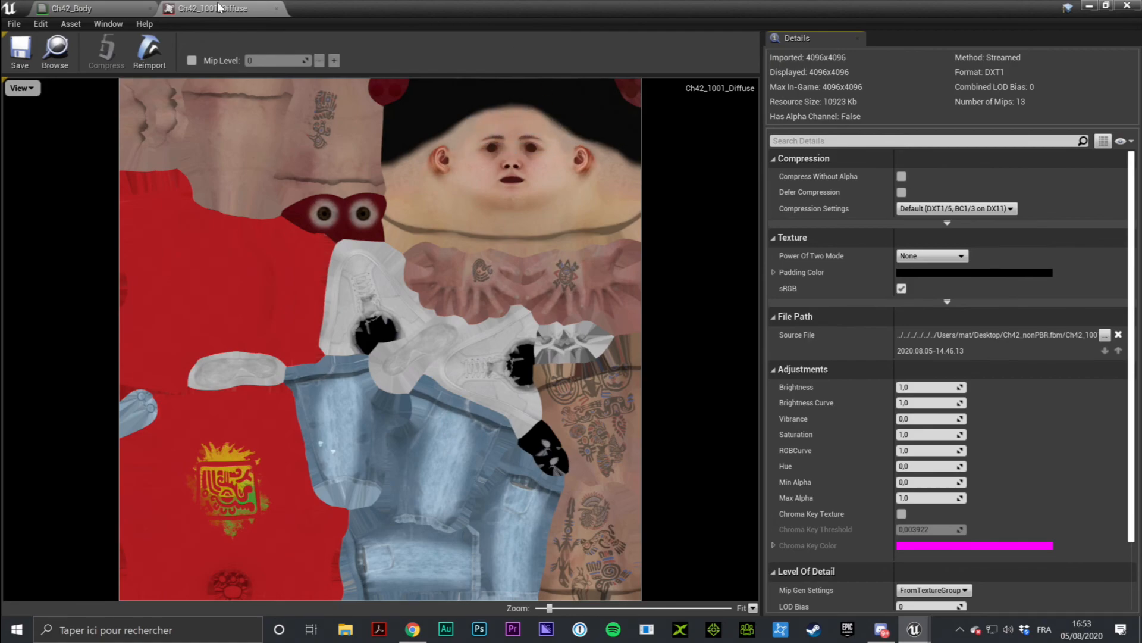
pyautogui.click(276, 8)
pyautogui.click(150, 8)
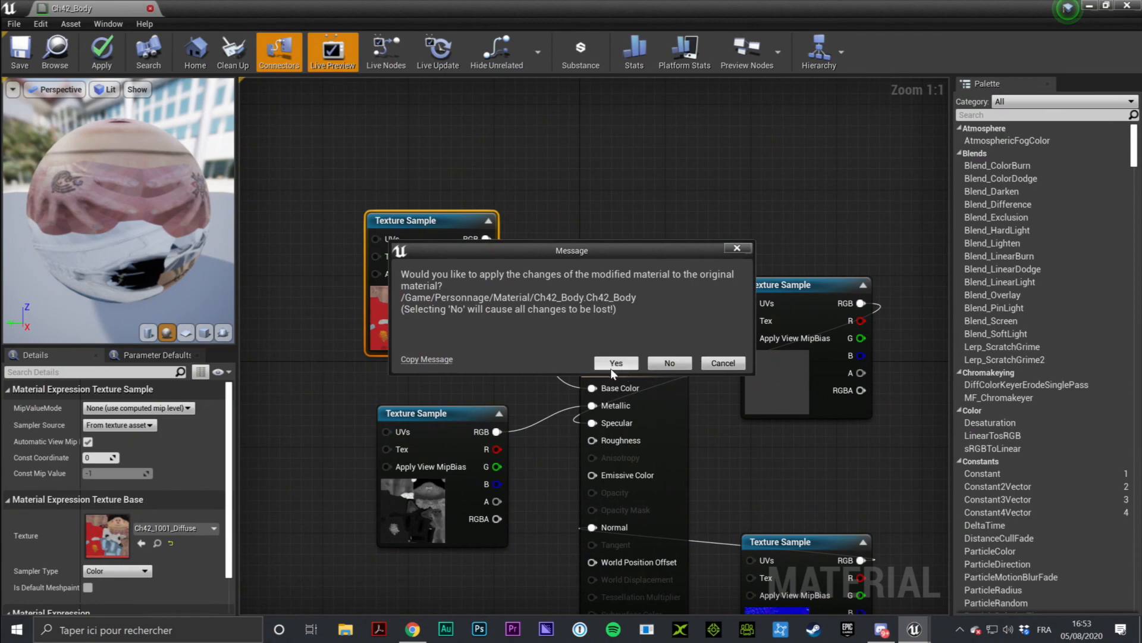
pyautogui.click(615, 363)
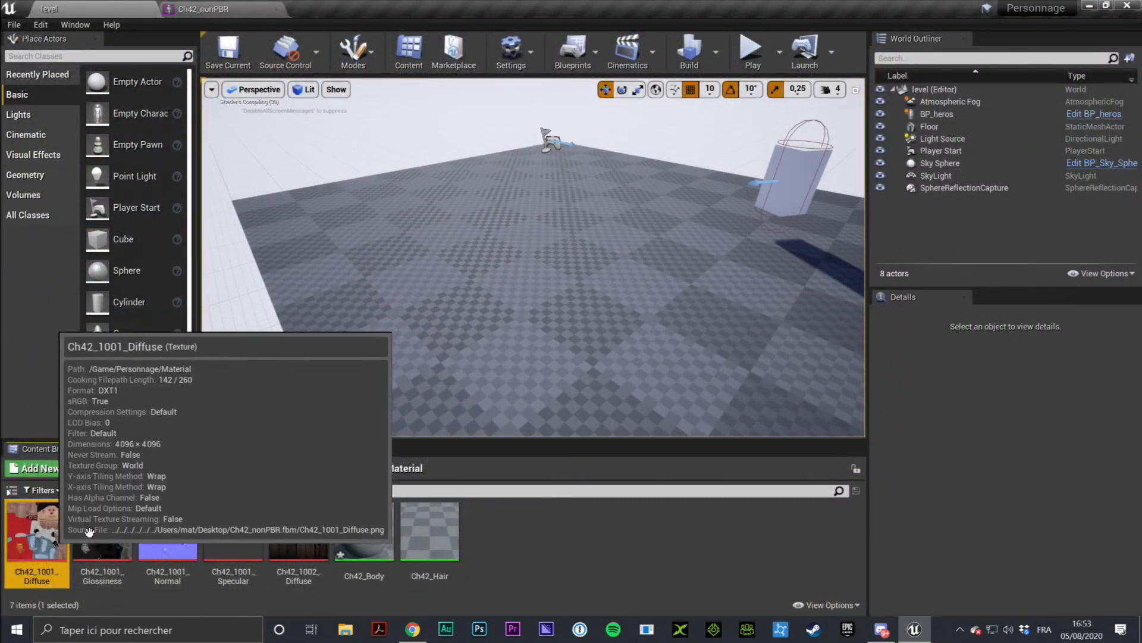
# - Return to the Ch42_nonPBR mesh and examine the character's head, arms and shirt from several angles and distances
pyautogui.click(335, 470)
pyautogui.click(238, 9)
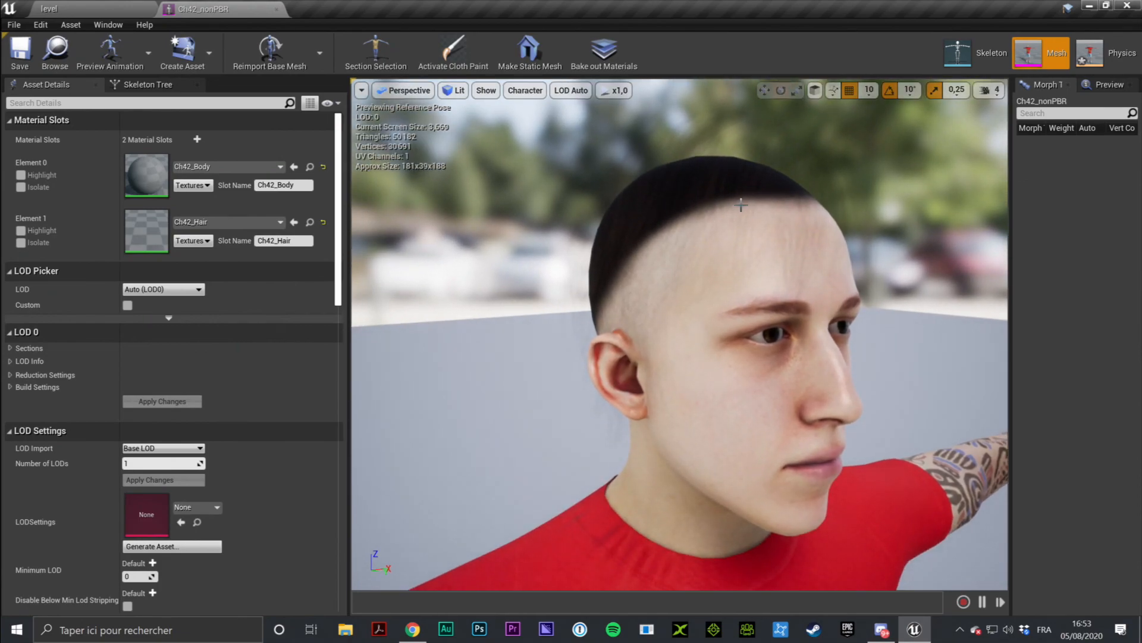
pyautogui.moveTo(866, 306); pyautogui.dragTo(833, 352)
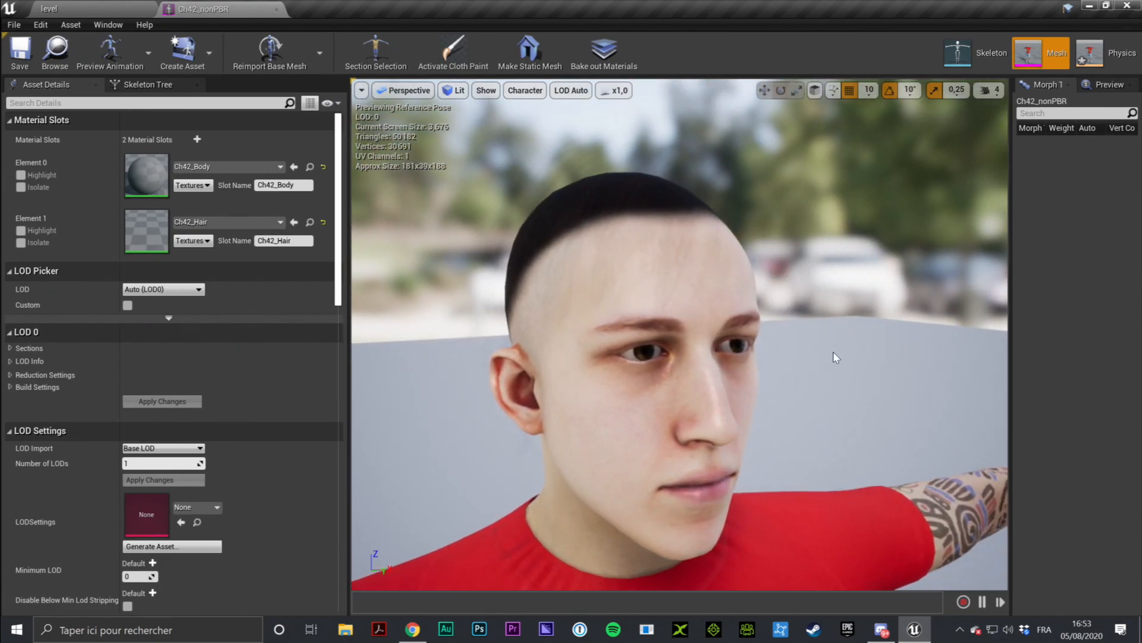
pyautogui.press('s')
pyautogui.moveTo(816, 322); pyautogui.dragTo(836, 330, button='right')
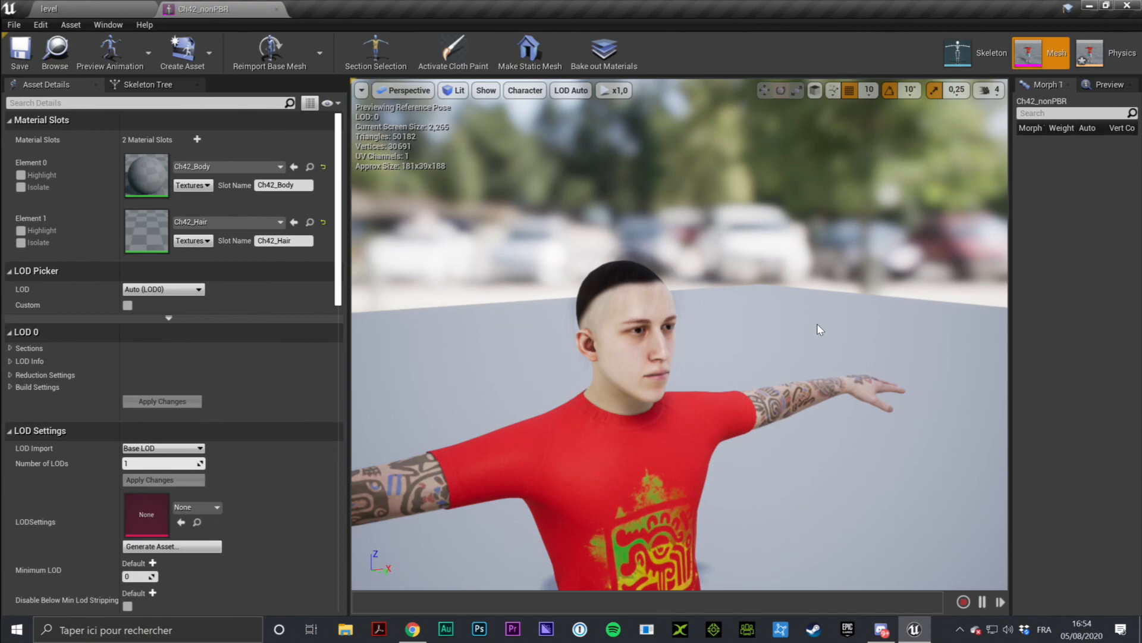
pyautogui.press('d')
pyautogui.moveTo(708, 322); pyautogui.dragTo(637, 477, button='right')
pyautogui.press('s')
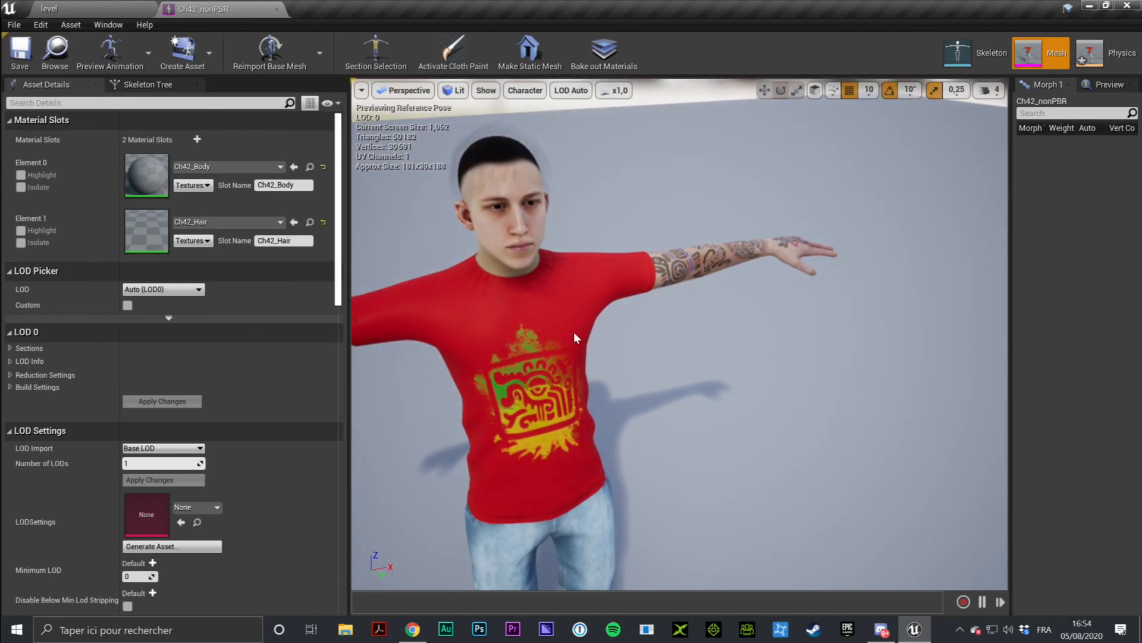